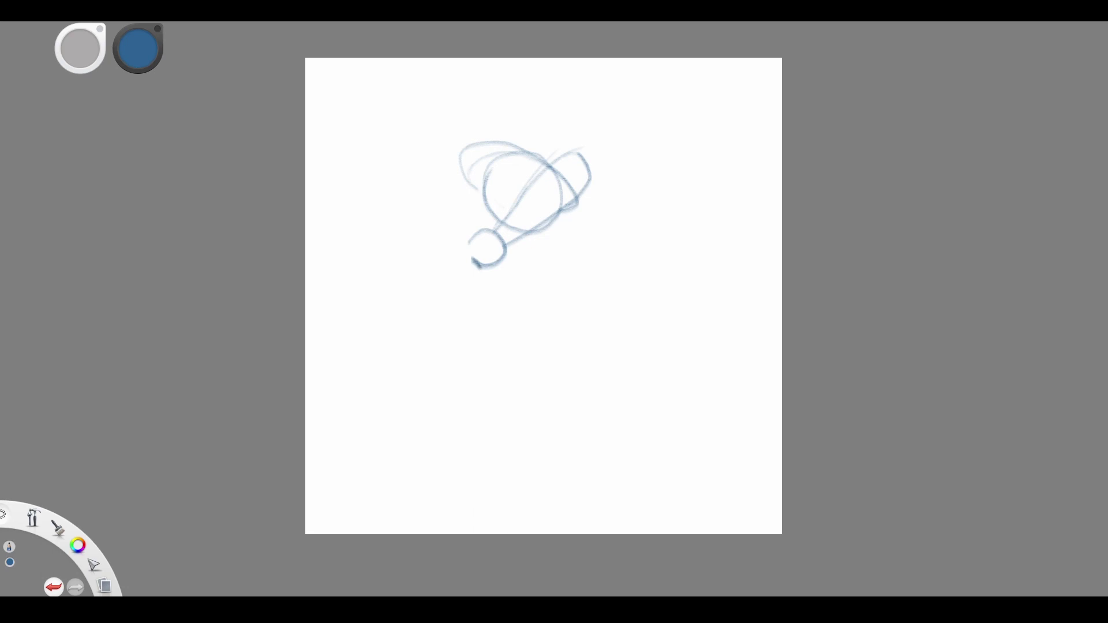
# Sketch the neck, near shoulder and bent arm reaching across the chest below the head.
pyautogui.moveTo(559, 209)
pyautogui.mouseDown()
pyautogui.moveTo(522, 227)
pyautogui.moveTo(555, 240)
pyautogui.mouseUp()
pyautogui.moveTo(524, 229)
pyautogui.mouseDown()
pyautogui.moveTo(521, 245)
pyautogui.moveTo(508, 247)
pyautogui.mouseUp()
pyautogui.moveTo(492, 212); pyautogui.dragTo(506, 229)
pyautogui.moveTo(451, 255)
pyautogui.mouseDown()
pyautogui.moveTo(469, 241)
pyautogui.moveTo(514, 282)
pyautogui.mouseUp()
pyautogui.moveTo(559, 245); pyautogui.dragTo(542, 282)
pyautogui.moveTo(555, 251)
pyautogui.mouseDown()
pyautogui.moveTo(583, 266)
pyautogui.moveTo(585, 297)
pyautogui.moveTo(556, 325)
pyautogui.mouseUp()
pyautogui.moveTo(554, 328)
pyautogui.mouseDown()
pyautogui.moveTo(490, 298)
pyautogui.moveTo(556, 328)
pyautogui.mouseUp()
pyautogui.moveTo(542, 281); pyautogui.dragTo(537, 301)
pyautogui.moveTo(482, 268); pyautogui.dragTo(536, 291)
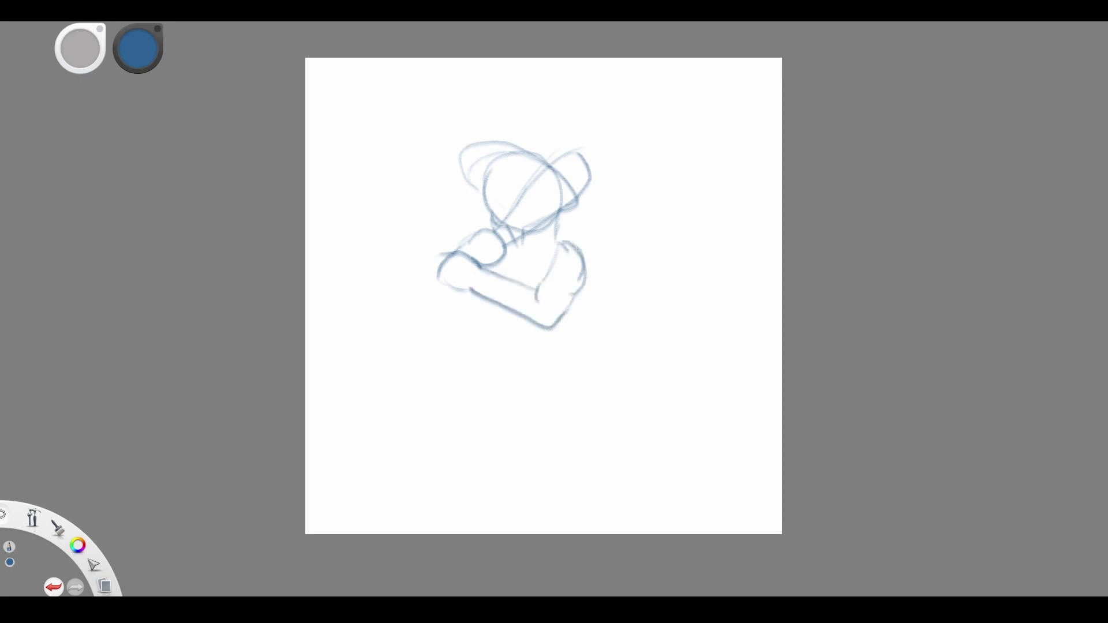
# Sketch the elongated oval below the hands, the coat's back edge and the crossed ties at the collar.
pyautogui.moveTo(456, 257)
pyautogui.mouseDown()
pyautogui.moveTo(431, 305)
pyautogui.moveTo(455, 311)
pyautogui.mouseUp()
pyautogui.moveTo(481, 242)
pyautogui.mouseDown()
pyautogui.moveTo(446, 279)
pyautogui.moveTo(466, 257)
pyautogui.mouseUp()
pyautogui.moveTo(494, 237)
pyautogui.mouseDown()
pyautogui.moveTo(477, 245)
pyautogui.moveTo(460, 308)
pyautogui.mouseUp()
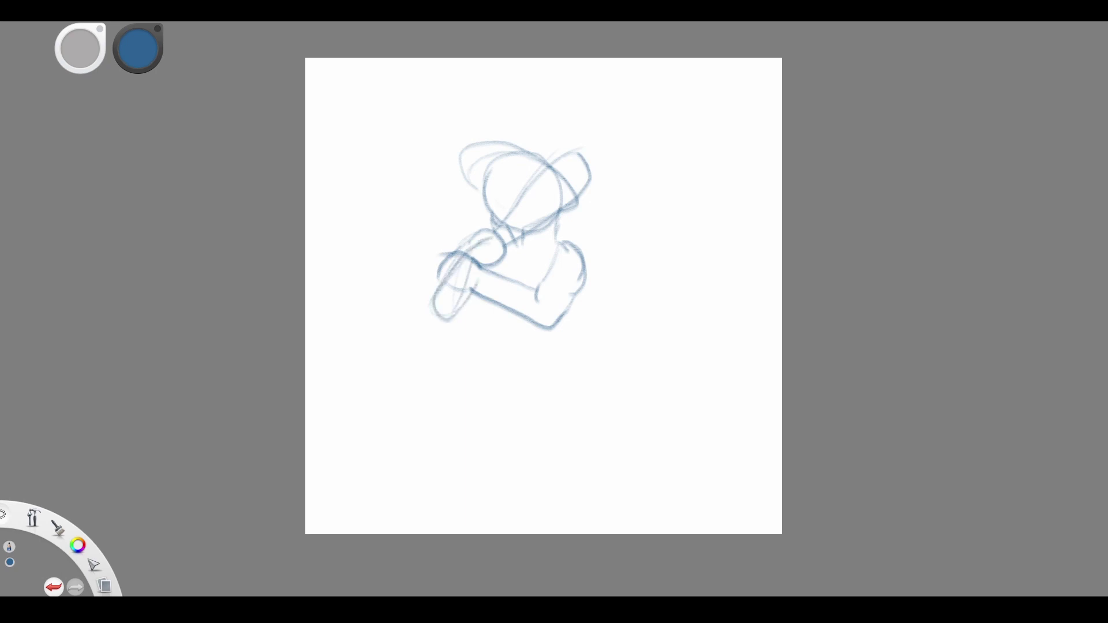
pyautogui.moveTo(574, 304)
pyautogui.mouseDown()
pyautogui.moveTo(566, 327)
pyautogui.moveTo(604, 389)
pyautogui.mouseUp()
pyautogui.moveTo(523, 244); pyautogui.dragTo(517, 272)
pyautogui.moveTo(517, 252)
pyautogui.mouseDown()
pyautogui.moveTo(513, 280)
pyautogui.moveTo(500, 278)
pyautogui.mouseUp()
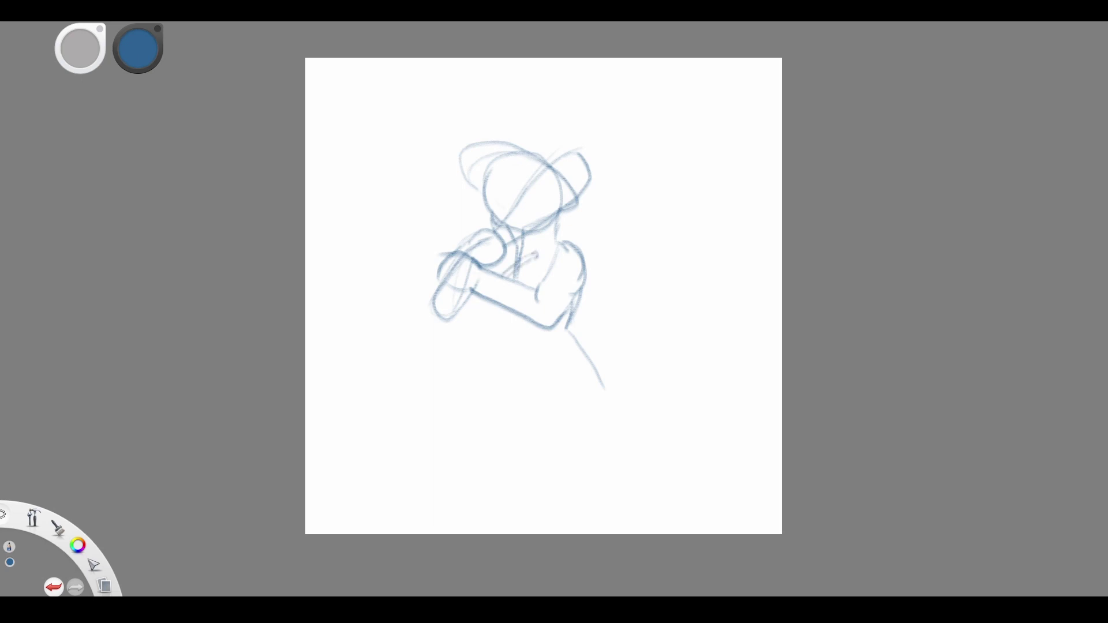
# Sketch the wide cuff on the near arm and the far sleeve's edge beside the hands.
pyautogui.moveTo(474, 271)
pyautogui.mouseDown()
pyautogui.moveTo(481, 300)
pyautogui.moveTo(519, 280)
pyautogui.moveTo(504, 329)
pyautogui.mouseUp()
pyautogui.moveTo(477, 297); pyautogui.dragTo(496, 322)
pyautogui.moveTo(453, 245)
pyautogui.mouseDown()
pyautogui.moveTo(480, 265)
pyautogui.moveTo(431, 266)
pyautogui.mouseUp()
pyautogui.moveTo(442, 265); pyautogui.dragTo(436, 282)
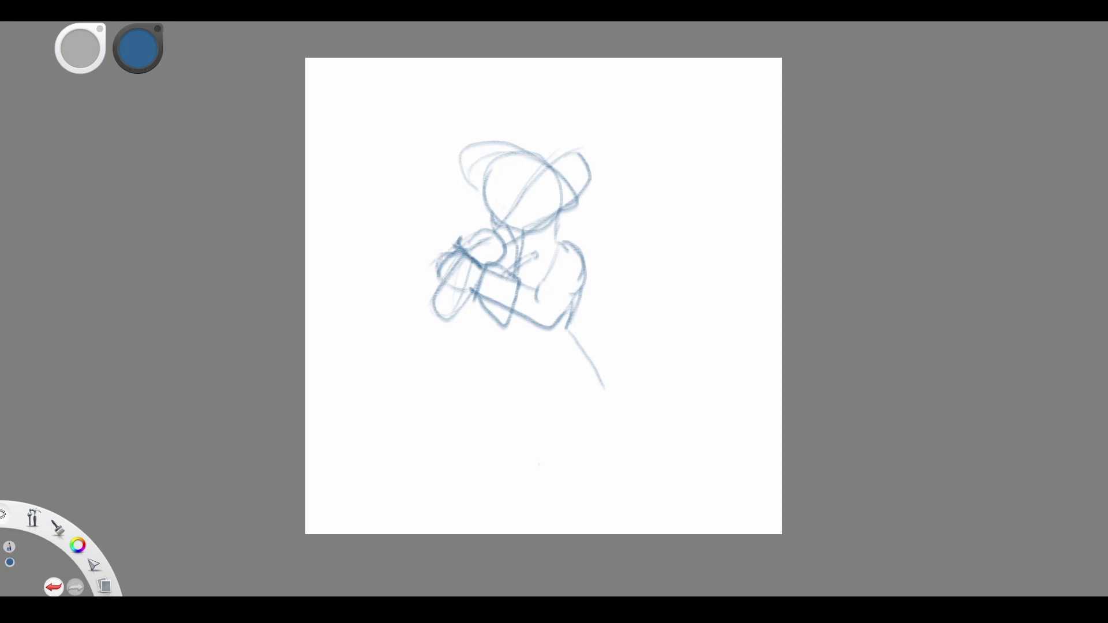
# Sketch the two flared coat tails and the belt between them at the waist.
pyautogui.moveTo(516, 325); pyautogui.dragTo(545, 404)
pyautogui.moveTo(548, 403); pyautogui.dragTo(604, 387)
pyautogui.moveTo(512, 317)
pyautogui.mouseDown()
pyautogui.moveTo(482, 403)
pyautogui.moveTo(463, 366)
pyautogui.moveTo(486, 399)
pyautogui.mouseUp()
pyautogui.moveTo(507, 348)
pyautogui.mouseDown()
pyautogui.moveTo(524, 353)
pyautogui.moveTo(519, 330)
pyautogui.mouseUp()
pyautogui.hotkey('ctrl', 'z')
pyautogui.hotkey('ctrl', 'z')
pyautogui.moveTo(502, 363); pyautogui.dragTo(529, 365)
pyautogui.moveTo(500, 361)
pyautogui.mouseDown()
pyautogui.moveTo(527, 363)
pyautogui.moveTo(521, 330)
pyautogui.mouseUp()
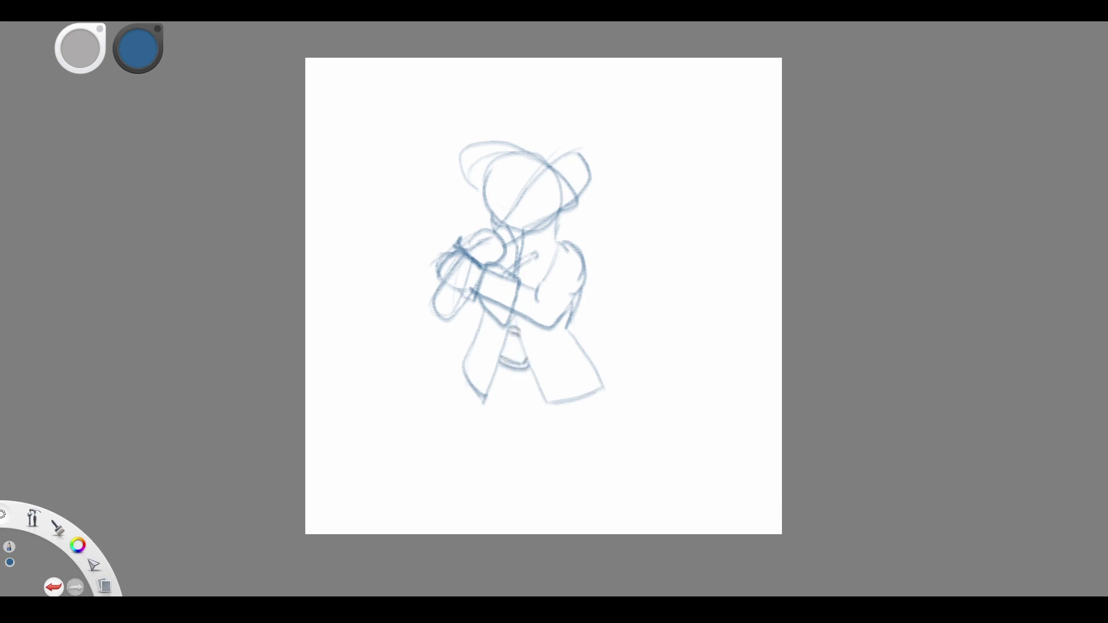
# Sketch the baggy trouser legs with their folds and the two large rounded shoes.
pyautogui.moveTo(517, 396)
pyautogui.mouseDown()
pyautogui.moveTo(539, 465)
pyautogui.moveTo(595, 445)
pyautogui.moveTo(601, 488)
pyautogui.mouseUp()
pyautogui.moveTo(539, 465); pyautogui.dragTo(590, 489)
pyautogui.moveTo(566, 422); pyautogui.dragTo(597, 449)
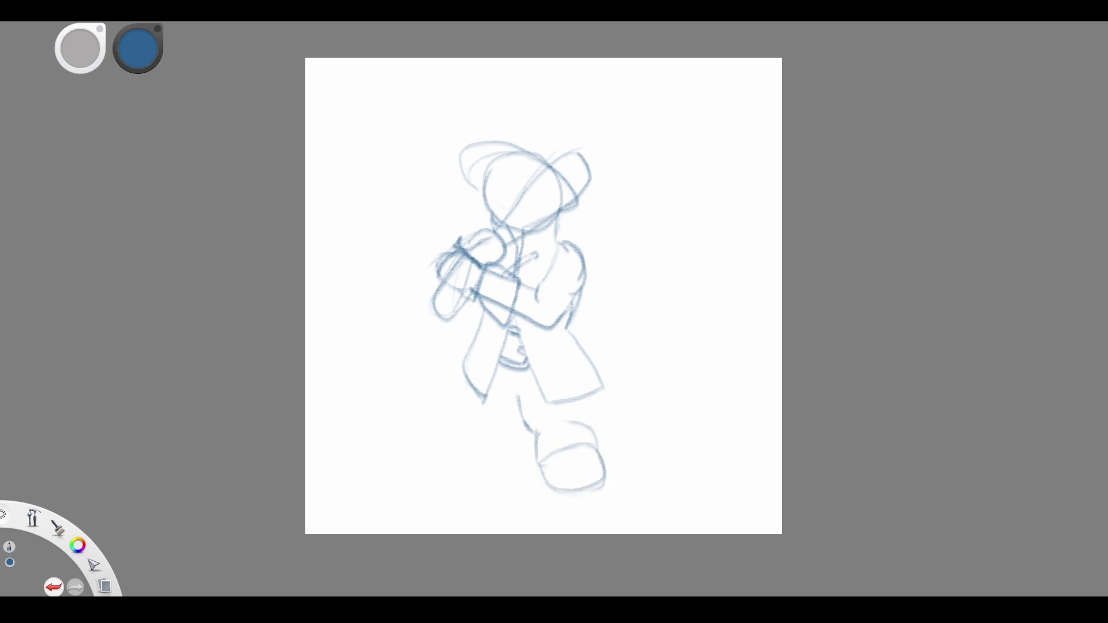
pyautogui.moveTo(589, 406); pyautogui.dragTo(590, 428)
pyautogui.moveTo(591, 394); pyautogui.dragTo(590, 427)
pyautogui.moveTo(474, 392)
pyautogui.mouseDown()
pyautogui.moveTo(486, 432)
pyautogui.moveTo(529, 435)
pyautogui.moveTo(485, 448)
pyautogui.mouseUp()
pyautogui.moveTo(485, 446); pyautogui.dragTo(527, 460)
pyautogui.moveTo(482, 444)
pyautogui.mouseDown()
pyautogui.moveTo(454, 473)
pyautogui.moveTo(517, 490)
pyautogui.moveTo(530, 459)
pyautogui.mouseUp()
pyautogui.moveTo(482, 445); pyautogui.dragTo(528, 460)
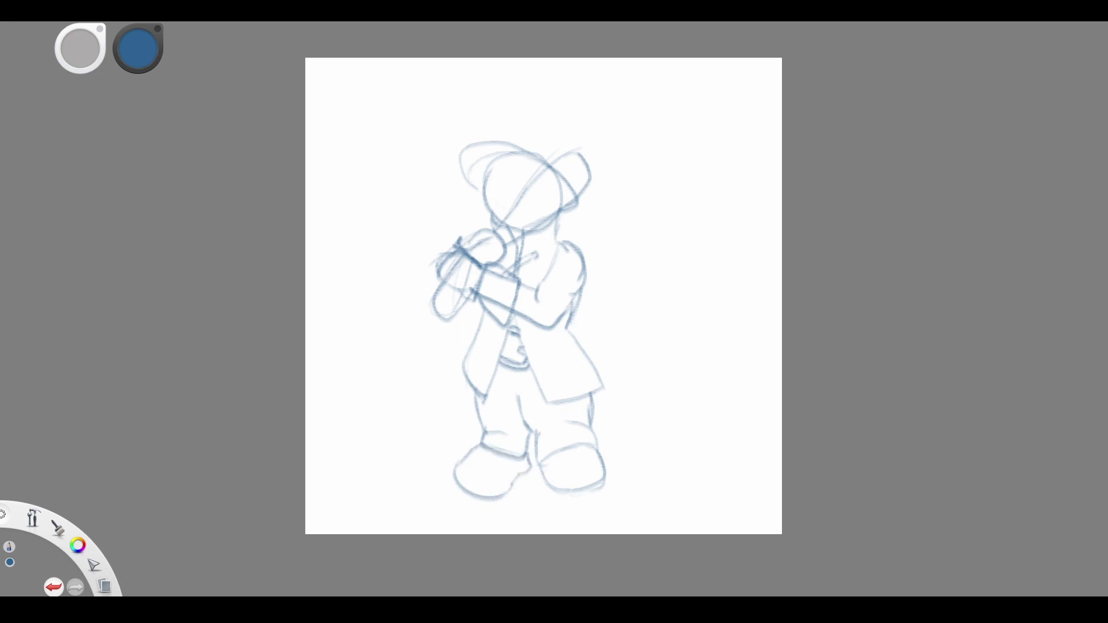
# Sketch the hat's wide curved brim, tall drooping crown and the band around it.
pyautogui.moveTo(471, 187)
pyautogui.mouseDown()
pyautogui.moveTo(563, 173)
pyautogui.moveTo(588, 237)
pyautogui.mouseUp()
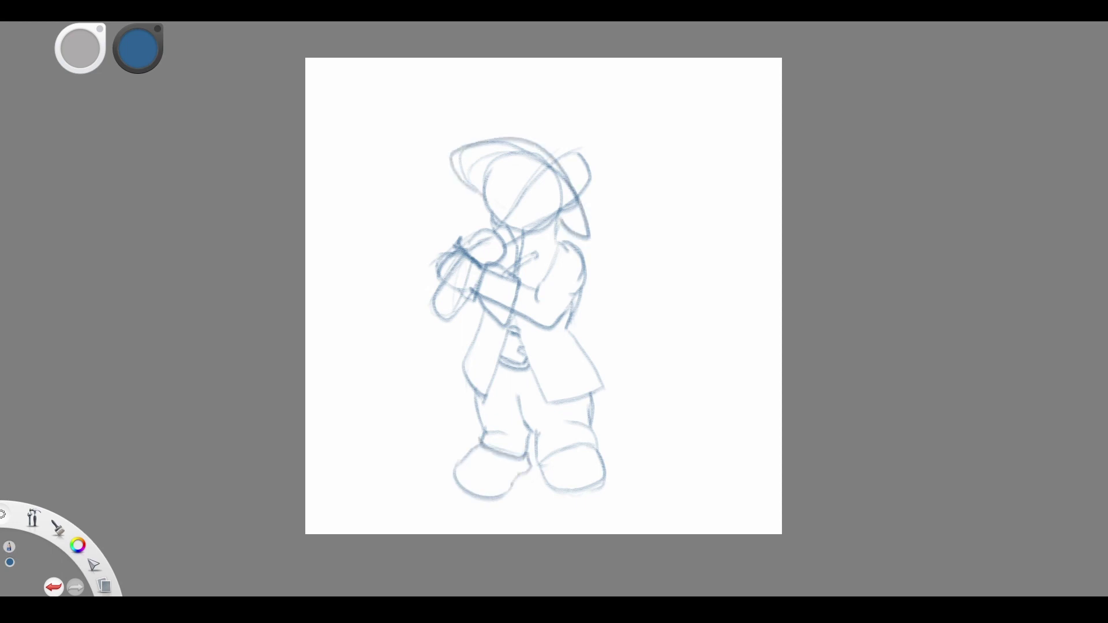
pyautogui.moveTo(501, 142)
pyautogui.mouseDown()
pyautogui.moveTo(549, 118)
pyautogui.moveTo(617, 152)
pyautogui.mouseUp()
pyautogui.moveTo(581, 176); pyautogui.dragTo(579, 207)
pyautogui.moveTo(582, 180); pyautogui.dragTo(600, 145)
pyautogui.moveTo(604, 151); pyautogui.dragTo(603, 197)
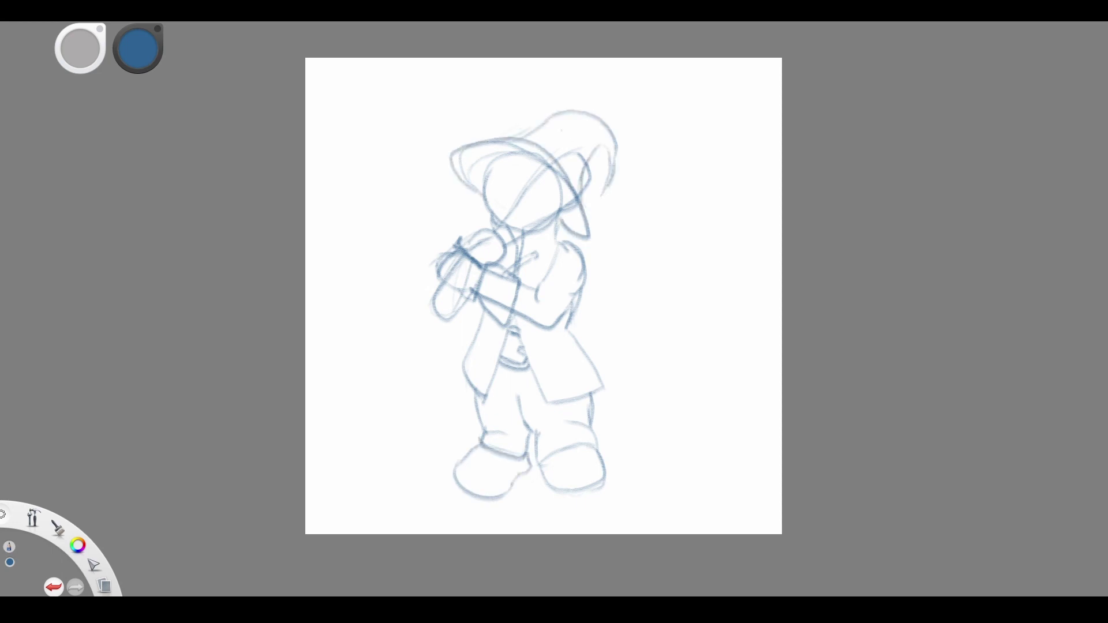
pyautogui.moveTo(538, 132); pyautogui.dragTo(585, 175)
# Sketch the lower face edge, an oval eye and the staff's shaft running through the hands.
pyautogui.moveTo(486, 205); pyautogui.dragTo(516, 242)
pyautogui.moveTo(485, 209); pyautogui.dragTo(491, 229)
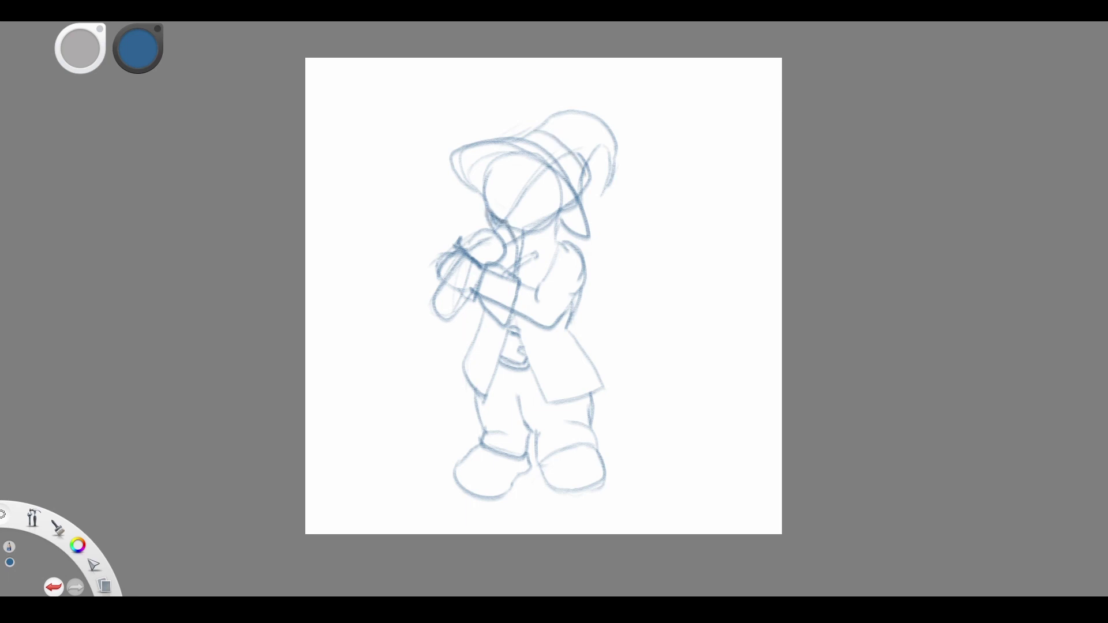
pyautogui.moveTo(500, 181); pyautogui.dragTo(497, 184)
pyautogui.moveTo(493, 226)
pyautogui.mouseDown()
pyautogui.moveTo(527, 195)
pyautogui.moveTo(595, 172)
pyautogui.moveTo(508, 248)
pyautogui.moveTo(502, 230)
pyautogui.moveTo(510, 250)
pyautogui.moveTo(464, 311)
pyautogui.mouseUp()
pyautogui.moveTo(471, 247); pyautogui.dragTo(468, 303)
pyautogui.moveTo(461, 299)
pyautogui.mouseDown()
pyautogui.moveTo(473, 309)
pyautogui.moveTo(446, 318)
pyautogui.mouseUp()
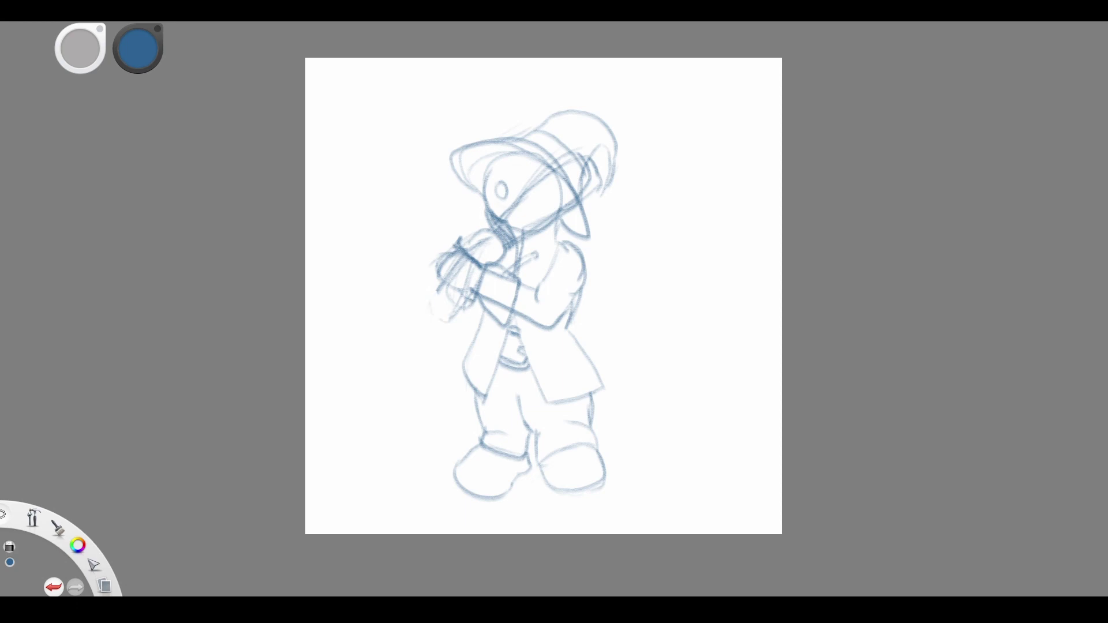
# Refine the sketch of both hands, the far cuff and the staff's lower end and head.
pyautogui.moveTo(442, 280); pyautogui.dragTo(456, 313)
pyautogui.moveTo(475, 232); pyautogui.dragTo(497, 262)
pyautogui.moveTo(495, 237)
pyautogui.mouseDown()
pyautogui.moveTo(483, 266)
pyautogui.moveTo(496, 236)
pyautogui.moveTo(434, 245)
pyautogui.moveTo(447, 280)
pyautogui.moveTo(428, 271)
pyautogui.mouseUp()
pyautogui.moveTo(440, 247)
pyautogui.mouseDown()
pyautogui.moveTo(486, 235)
pyautogui.moveTo(443, 277)
pyautogui.moveTo(450, 262)
pyautogui.moveTo(436, 258)
pyautogui.moveTo(456, 316)
pyautogui.mouseUp()
pyautogui.moveTo(506, 225)
pyautogui.mouseDown()
pyautogui.moveTo(547, 173)
pyautogui.moveTo(516, 245)
pyautogui.mouseUp()
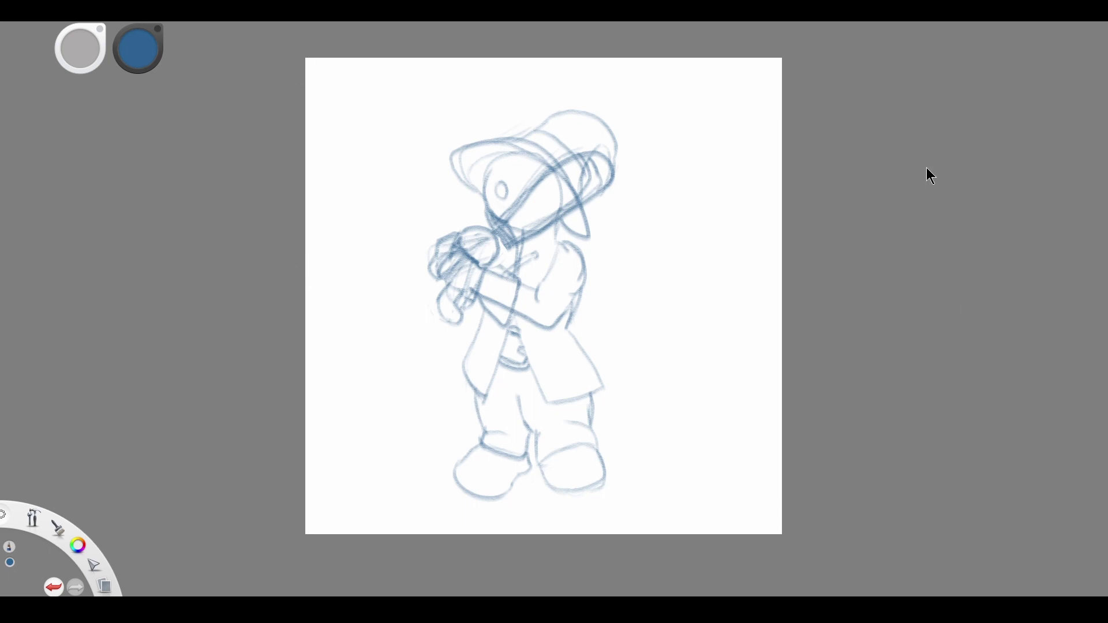
# Switch the colour to black and ink the staff's head, both hands and the near cuff over the sketch.
pyautogui.moveTo(138, 48); pyautogui.dragTo(195, 109)
pyautogui.moveTo(563, 224); pyautogui.dragTo(583, 236)
pyautogui.hotkey('ctrl', 'z')
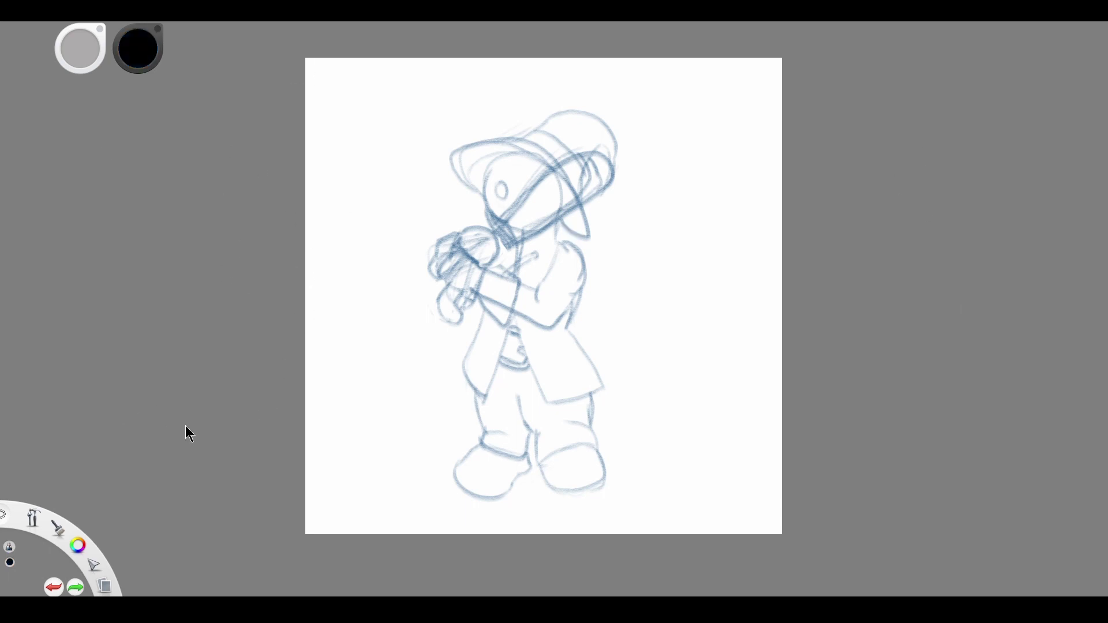
pyautogui.moveTo(650, 270); pyautogui.dragTo(692, 415)
pyautogui.hotkey('ctrl', 'z')
pyautogui.moveTo(508, 222)
pyautogui.mouseDown()
pyautogui.moveTo(594, 157)
pyautogui.moveTo(517, 238)
pyautogui.moveTo(459, 232)
pyautogui.moveTo(507, 248)
pyautogui.mouseUp()
pyautogui.hotkey('ctrl', 'z')
pyautogui.hotkey('ctrl', 'z')
pyautogui.moveTo(506, 253)
pyautogui.mouseDown()
pyautogui.moveTo(500, 269)
pyautogui.moveTo(463, 251)
pyautogui.moveTo(444, 268)
pyautogui.moveTo(474, 292)
pyautogui.moveTo(460, 314)
pyautogui.moveTo(465, 298)
pyautogui.moveTo(490, 318)
pyautogui.moveTo(499, 271)
pyautogui.mouseUp()
pyautogui.hotkey('ctrl', 'z')
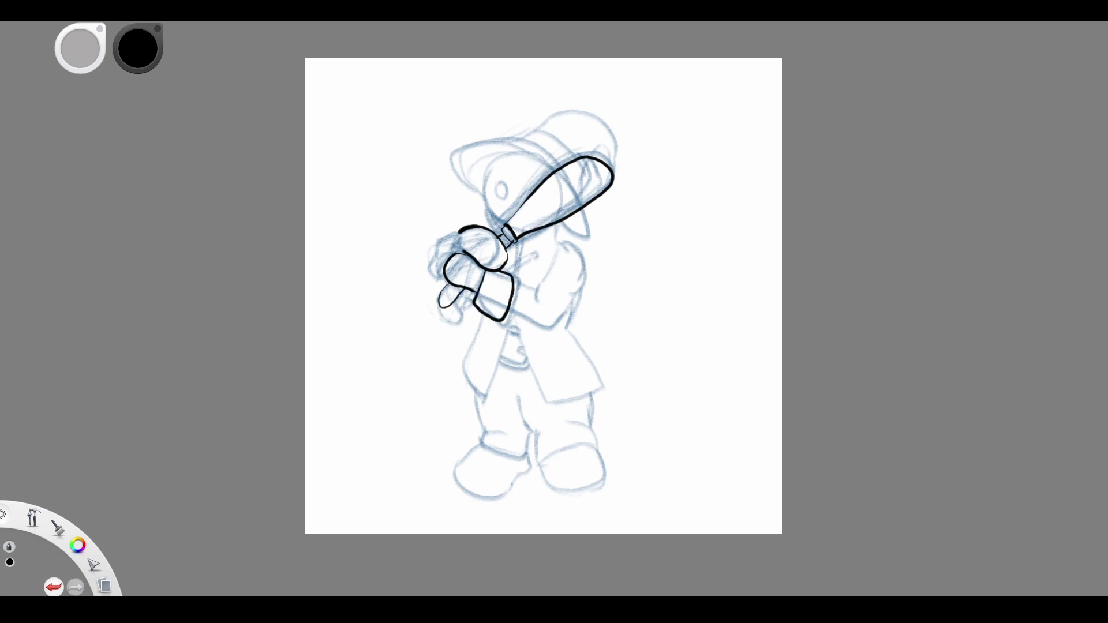
# Ink the inner line of the near cuff and the outline of the far cuff.
pyautogui.moveTo(489, 276)
pyautogui.mouseDown()
pyautogui.moveTo(479, 304)
pyautogui.moveTo(501, 316)
pyautogui.mouseUp()
pyautogui.hotkey('ctrl', 'z')
pyautogui.moveTo(459, 231)
pyautogui.mouseDown()
pyautogui.moveTo(434, 252)
pyautogui.moveTo(444, 277)
pyautogui.moveTo(467, 255)
pyautogui.moveTo(486, 268)
pyautogui.moveTo(462, 248)
pyautogui.moveTo(437, 257)
pyautogui.mouseUp()
pyautogui.hotkey('ctrl', 'z')
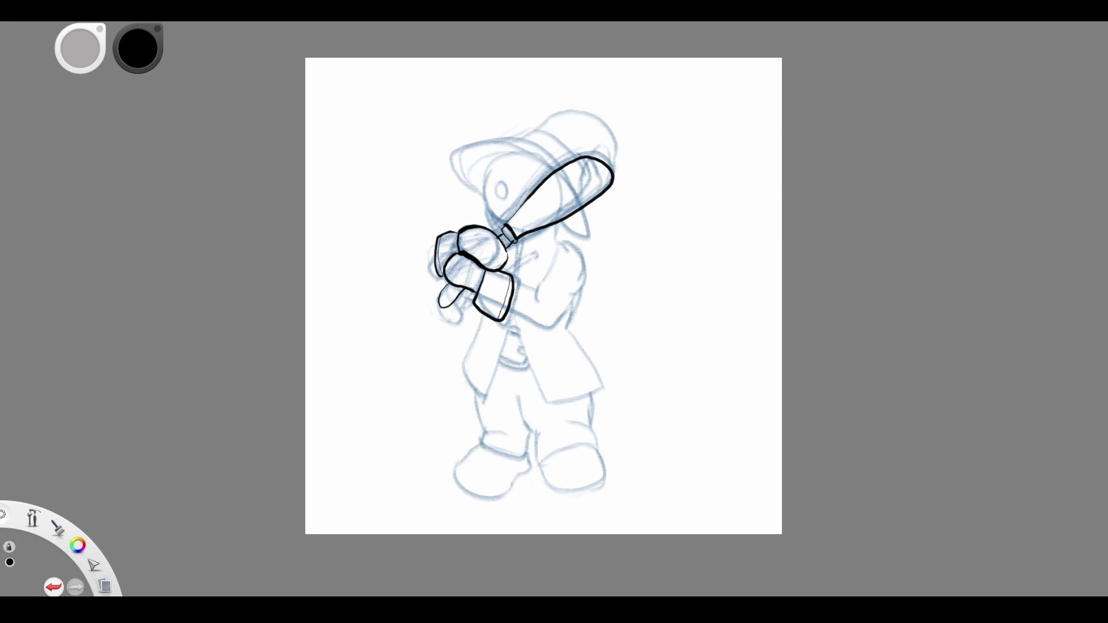
# Ink the pointed end of the hat brim behind the staff, the front brim and the face outline.
pyautogui.moveTo(581, 211); pyautogui.dragTo(586, 228)
pyautogui.hotkey('ctrl', 'z')
pyautogui.moveTo(582, 211); pyautogui.dragTo(587, 227)
pyautogui.hotkey('ctrl', 'z')
pyautogui.moveTo(582, 211)
pyautogui.mouseDown()
pyautogui.moveTo(586, 228)
pyautogui.moveTo(560, 222)
pyautogui.mouseUp()
pyautogui.moveTo(554, 168)
pyautogui.mouseDown()
pyautogui.moveTo(439, 161)
pyautogui.moveTo(484, 198)
pyautogui.moveTo(488, 164)
pyautogui.moveTo(555, 173)
pyautogui.mouseUp()
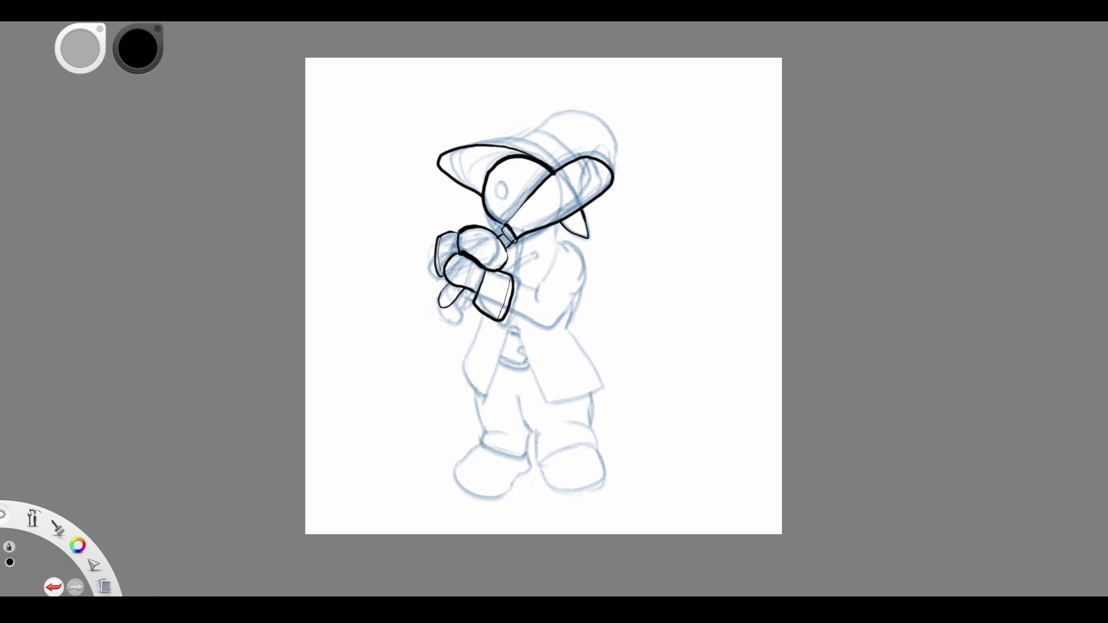
pyautogui.hotkey('ctrl', 'z')
# Fill the face with solid black and paint two yellow oval eyes.
pyautogui.moveTo(490, 222)
pyautogui.mouseDown()
pyautogui.moveTo(494, 234)
pyautogui.moveTo(506, 227)
pyautogui.mouseUp()
pyautogui.moveTo(497, 186); pyautogui.dragTo(501, 184)
pyautogui.moveTo(500, 223)
pyautogui.mouseDown()
pyautogui.moveTo(486, 184)
pyautogui.moveTo(497, 164)
pyautogui.moveTo(548, 176)
pyautogui.moveTo(507, 223)
pyautogui.moveTo(500, 175)
pyautogui.moveTo(511, 214)
pyautogui.moveTo(540, 167)
pyautogui.moveTo(500, 192)
pyautogui.moveTo(555, 173)
pyautogui.moveTo(520, 137)
pyautogui.moveTo(466, 143)
pyautogui.mouseUp()
pyautogui.click(937, 140)
pyautogui.click(934, 171)
pyautogui.hotkey('ctrl', 'z')
# Ink the hat's band, rounded crown and the tip hanging down behind the brim.
pyautogui.moveTo(557, 163)
pyautogui.mouseDown()
pyautogui.moveTo(507, 137)
pyautogui.moveTo(470, 143)
pyautogui.moveTo(560, 167)
pyautogui.mouseUp()
pyautogui.hotkey('ctrl', 'z')
pyautogui.moveTo(576, 158)
pyautogui.mouseDown()
pyautogui.moveTo(542, 131)
pyautogui.moveTo(518, 140)
pyautogui.moveTo(607, 132)
pyautogui.moveTo(612, 168)
pyautogui.moveTo(594, 248)
pyautogui.mouseUp()
pyautogui.hotkey('ctrl', 'z')
pyautogui.moveTo(605, 195)
pyautogui.mouseDown()
pyautogui.moveTo(600, 243)
pyautogui.moveTo(580, 239)
pyautogui.mouseUp()
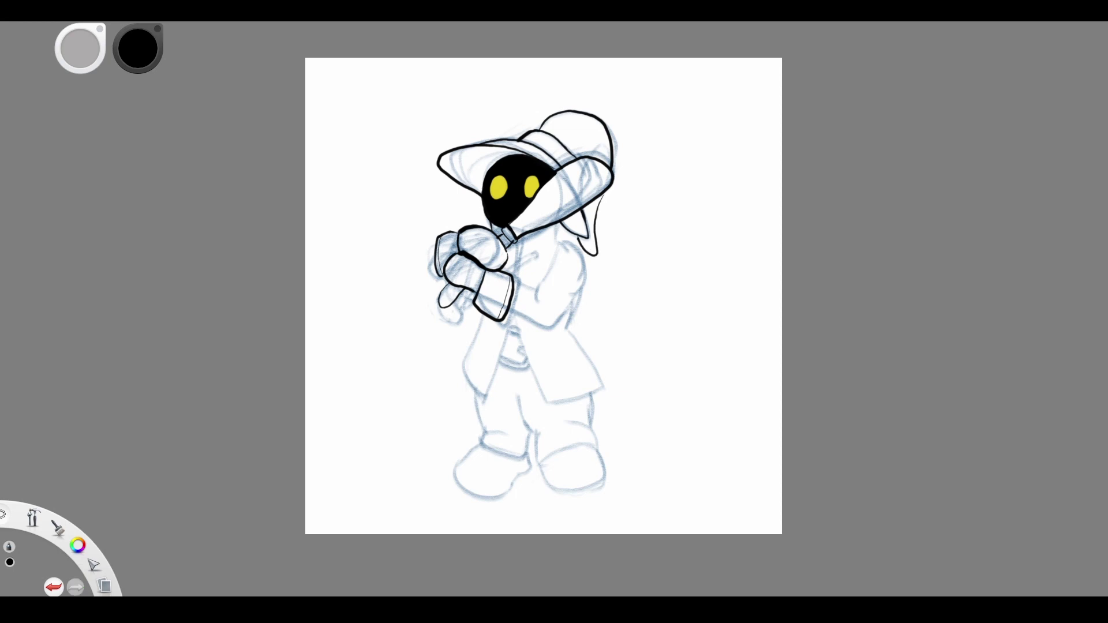
# Ink the near sleeve, the collar and the crossed ties, and fill the gap at the neck with black.
pyautogui.moveTo(514, 280)
pyautogui.mouseDown()
pyautogui.moveTo(535, 287)
pyautogui.moveTo(563, 248)
pyautogui.moveTo(586, 289)
pyautogui.moveTo(524, 321)
pyautogui.mouseUp()
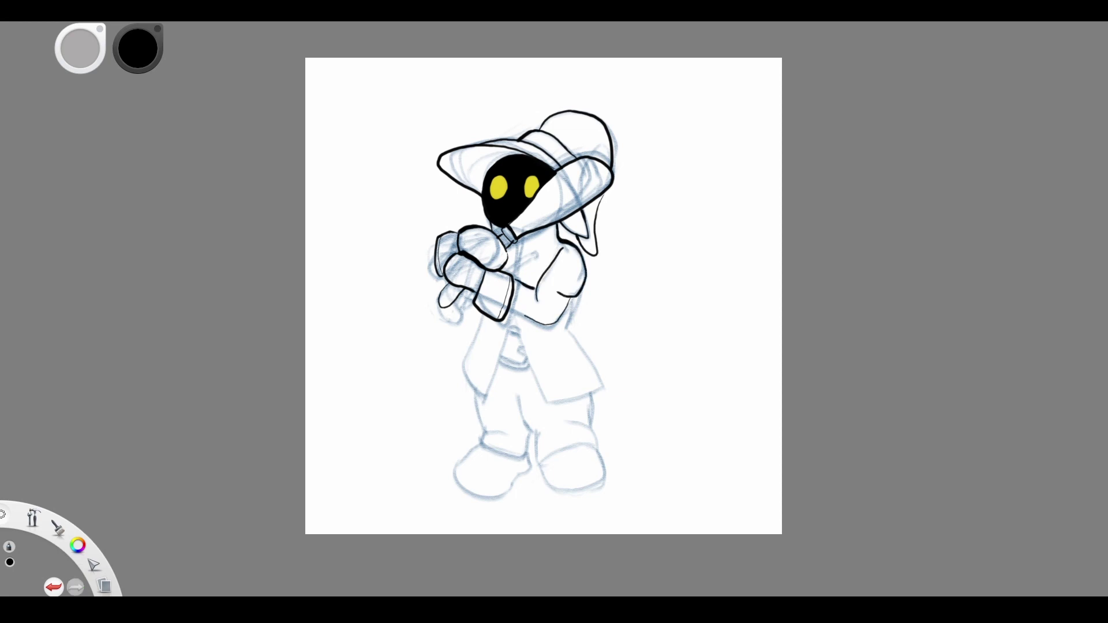
pyautogui.moveTo(534, 257); pyautogui.dragTo(511, 267)
pyautogui.moveTo(532, 260)
pyautogui.mouseDown()
pyautogui.moveTo(512, 274)
pyautogui.moveTo(537, 255)
pyautogui.moveTo(512, 275)
pyautogui.moveTo(524, 284)
pyautogui.mouseUp()
pyautogui.hotkey('ctrl', 'z')
pyautogui.hotkey('ctrl', 'z')
pyautogui.hotkey('ctrl', 'z')
pyautogui.hotkey('ctrl', 'z')
pyautogui.moveTo(522, 269)
pyautogui.mouseDown()
pyautogui.moveTo(528, 285)
pyautogui.moveTo(508, 254)
pyautogui.moveTo(517, 262)
pyautogui.moveTo(531, 233)
pyautogui.moveTo(520, 260)
pyautogui.moveTo(517, 241)
pyautogui.moveTo(519, 255)
pyautogui.mouseUp()
pyautogui.hotkey('ctrl', 'z')
pyautogui.hotkey('ctrl', 'z')
pyautogui.hotkey('ctrl', 'z')
pyautogui.hotkey('ctrl', 'z')
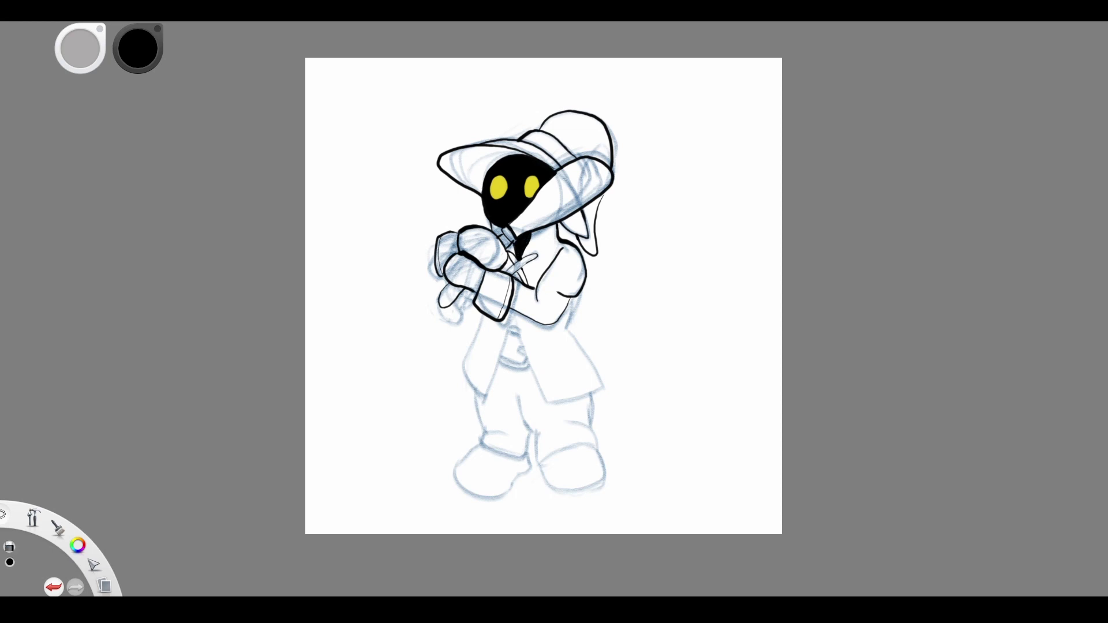
pyautogui.hotkey('ctrl', 'z')
# Ink the coat's lapel, front edge and both tails, and thicken the near sleeve's outline.
pyautogui.moveTo(537, 235); pyautogui.dragTo(556, 225)
pyautogui.hotkey('ctrl', 'z')
pyautogui.moveTo(512, 311)
pyautogui.mouseDown()
pyautogui.moveTo(542, 397)
pyautogui.moveTo(588, 363)
pyautogui.moveTo(553, 339)
pyautogui.moveTo(573, 299)
pyautogui.mouseUp()
pyautogui.hotkey('ctrl', 'z')
pyautogui.moveTo(517, 321)
pyautogui.mouseDown()
pyautogui.moveTo(563, 398)
pyautogui.moveTo(600, 389)
pyautogui.mouseUp()
pyautogui.moveTo(511, 309)
pyautogui.mouseDown()
pyautogui.moveTo(523, 316)
pyautogui.moveTo(584, 285)
pyautogui.moveTo(578, 250)
pyautogui.moveTo(544, 273)
pyautogui.moveTo(563, 247)
pyautogui.mouseUp()
pyautogui.moveTo(513, 321)
pyautogui.mouseDown()
pyautogui.moveTo(483, 398)
pyautogui.moveTo(477, 334)
pyautogui.mouseUp()
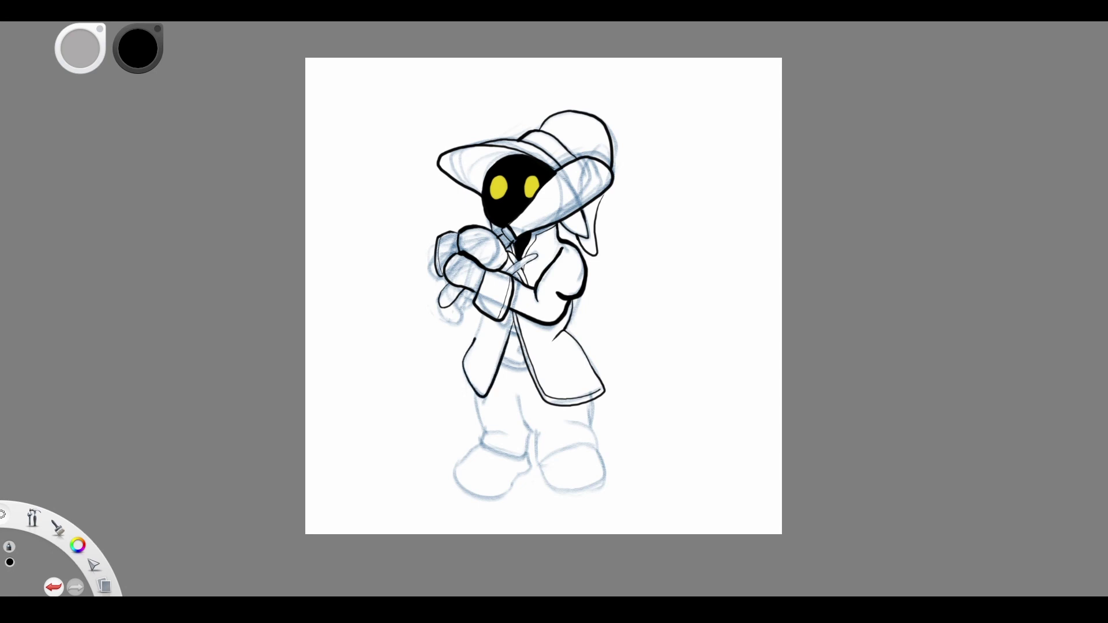
# Ink the inner hem of the far coat tail and the belt with its buckle.
pyautogui.moveTo(486, 377)
pyautogui.mouseDown()
pyautogui.moveTo(505, 321)
pyautogui.moveTo(499, 353)
pyautogui.moveTo(470, 372)
pyautogui.moveTo(465, 357)
pyautogui.mouseUp()
pyautogui.hotkey('ctrl', 'z')
pyautogui.moveTo(500, 364); pyautogui.dragTo(510, 367)
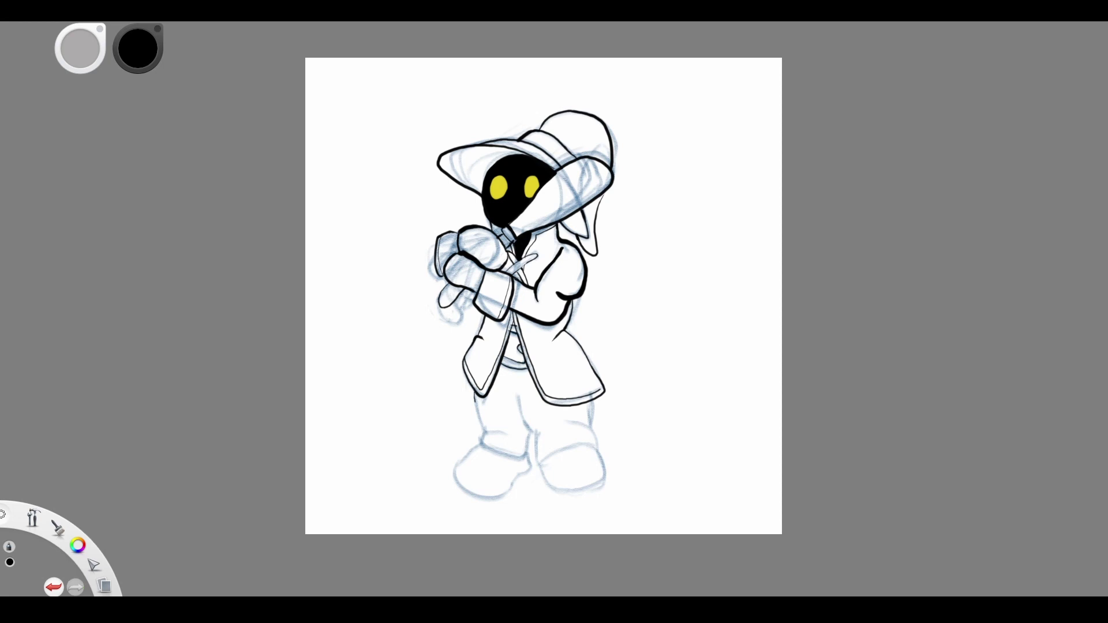
# Ink both trouser legs with their folds and cuffs, and add thin vertical stripes.
pyautogui.moveTo(475, 398)
pyautogui.mouseDown()
pyautogui.moveTo(525, 458)
pyautogui.moveTo(516, 394)
pyautogui.moveTo(539, 461)
pyautogui.moveTo(592, 428)
pyautogui.mouseUp()
pyautogui.hotkey('ctrl', 'z')
pyautogui.moveTo(589, 400); pyautogui.dragTo(598, 445)
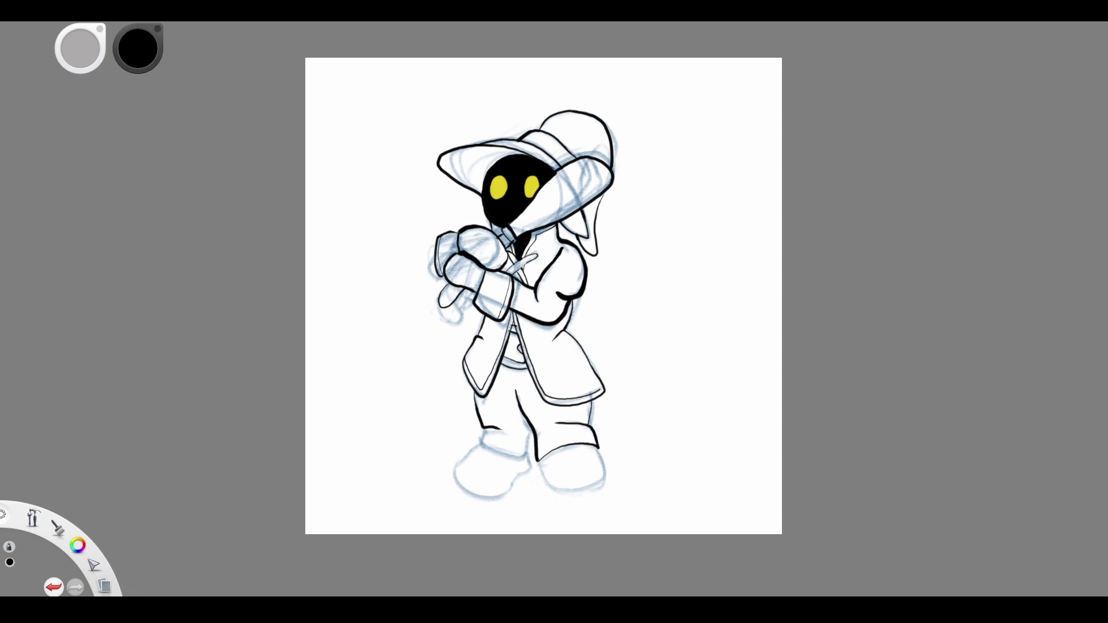
pyautogui.moveTo(481, 437)
pyautogui.mouseDown()
pyautogui.moveTo(505, 456)
pyautogui.moveTo(529, 425)
pyautogui.mouseUp()
pyautogui.moveTo(509, 370)
pyautogui.mouseDown()
pyautogui.moveTo(502, 445)
pyautogui.moveTo(518, 455)
pyautogui.mouseUp()
pyautogui.moveTo(539, 410); pyautogui.dragTo(552, 450)
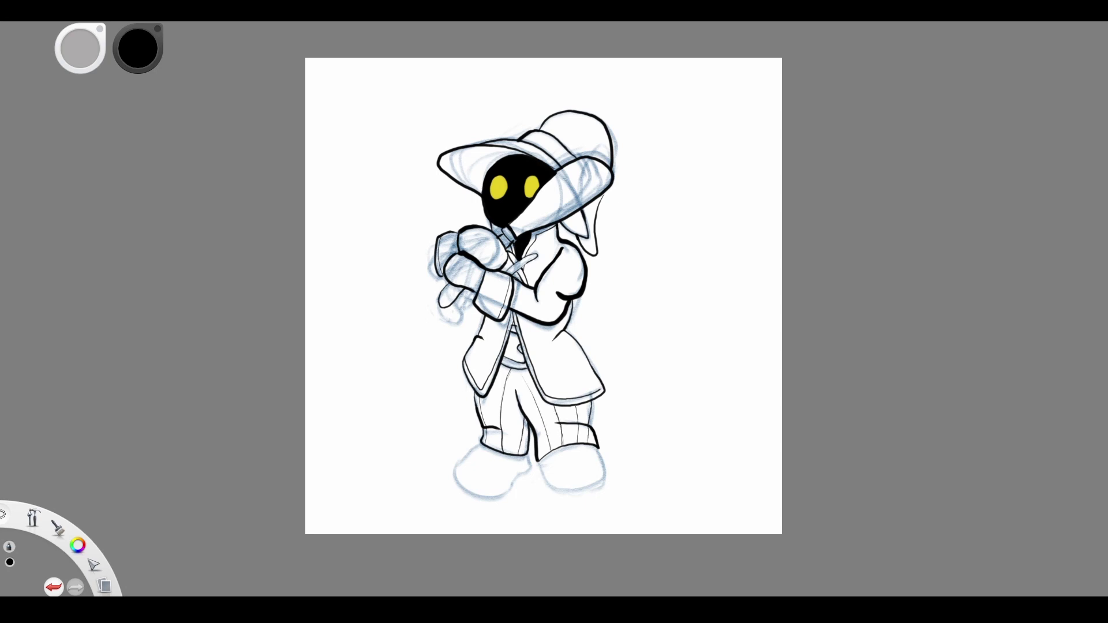
# Ink both shoes with their soles and hide the blue sketch beneath the line art.
pyautogui.moveTo(540, 461)
pyautogui.mouseDown()
pyautogui.moveTo(555, 484)
pyautogui.moveTo(600, 458)
pyautogui.mouseUp()
pyautogui.moveTo(545, 489); pyautogui.dragTo(600, 474)
pyautogui.moveTo(524, 469)
pyautogui.mouseDown()
pyautogui.moveTo(465, 490)
pyautogui.moveTo(488, 446)
pyautogui.mouseUp()
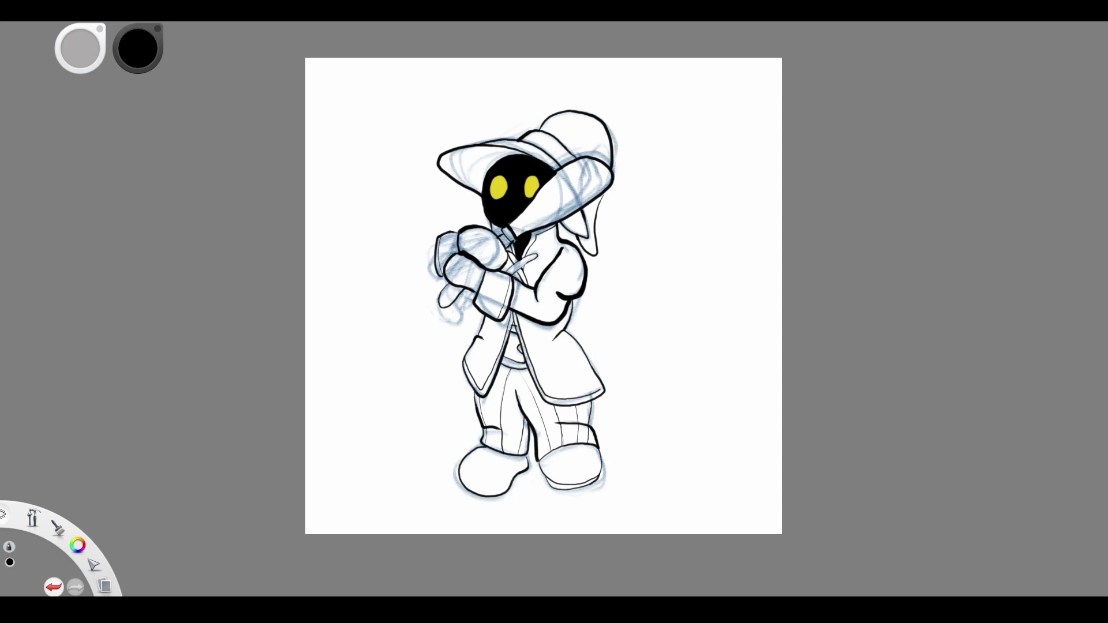
pyautogui.moveTo(521, 479); pyautogui.dragTo(462, 498)
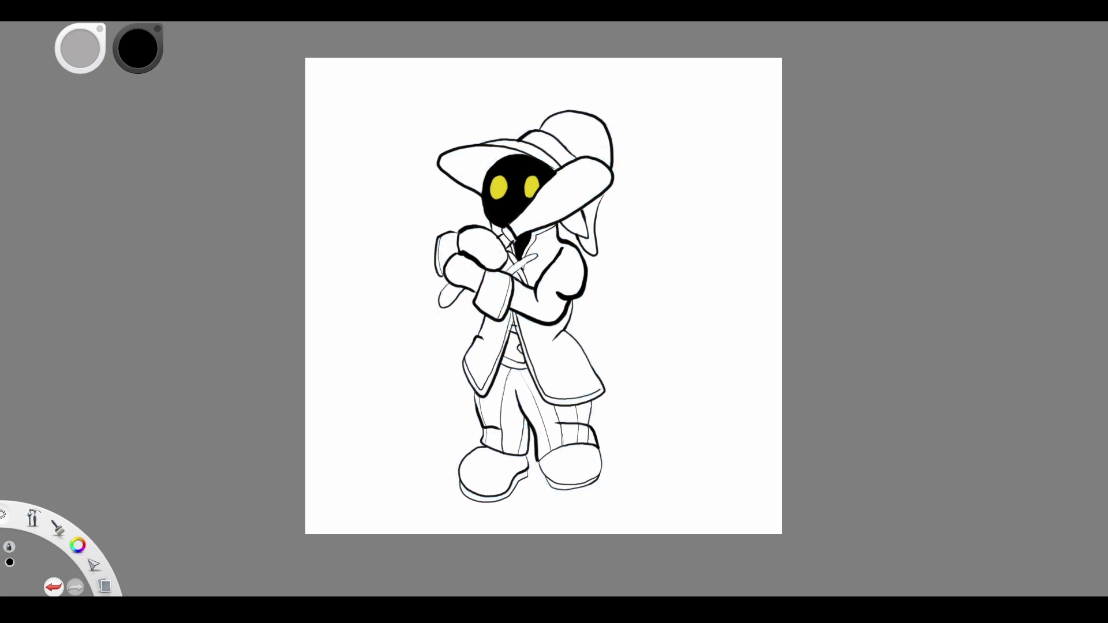
pyautogui.hotkey('ctrl', 'z')
# Paint the underside of the hat brim dark brown and the hanging hat tip yellow.
pyautogui.moveTo(482, 200); pyautogui.dragTo(488, 220)
pyautogui.press('e')
pyautogui.press('i')
pyautogui.moveTo(469, 179)
pyautogui.mouseDown()
pyautogui.moveTo(480, 191)
pyautogui.moveTo(441, 165)
pyautogui.moveTo(439, 149)
pyautogui.moveTo(447, 168)
pyautogui.moveTo(528, 149)
pyautogui.moveTo(461, 167)
pyautogui.moveTo(479, 174)
pyautogui.moveTo(500, 159)
pyautogui.mouseUp()
pyautogui.press('i')
pyautogui.hotkey('ctrl', 'z')
pyautogui.moveTo(563, 223)
pyautogui.mouseDown()
pyautogui.moveTo(581, 226)
pyautogui.moveTo(565, 228)
pyautogui.moveTo(588, 246)
pyautogui.moveTo(589, 211)
pyautogui.moveTo(593, 234)
pyautogui.mouseUp()
pyautogui.click(948, 104)
pyautogui.hotkey('ctrl', 'z')
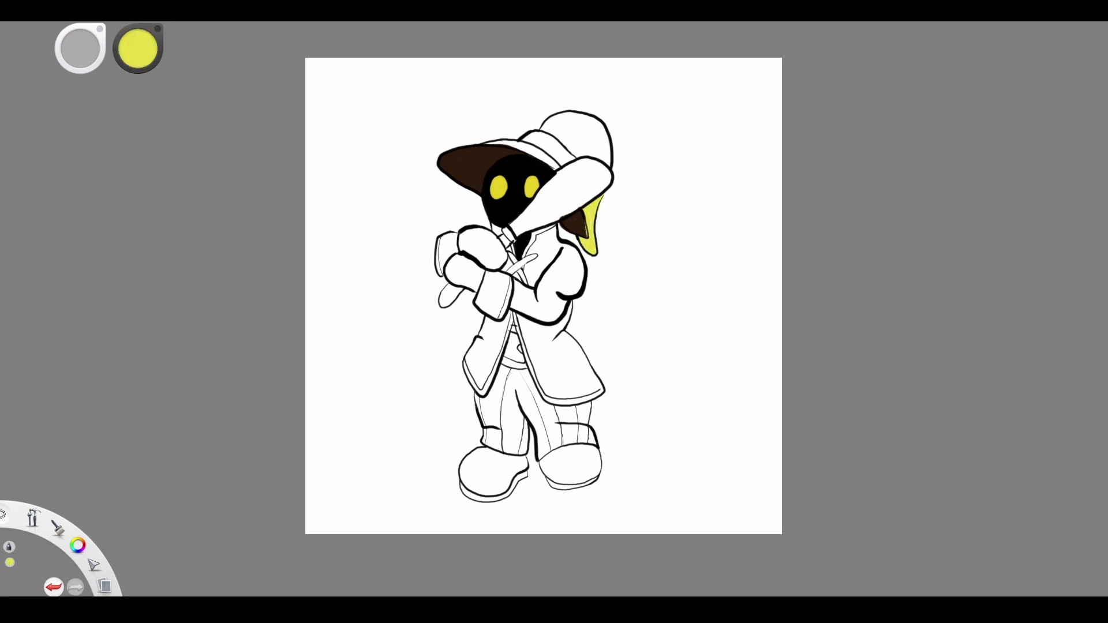
# Paint the top of the hat brim, the crown, the staff's collar and its lower end yellow.
pyautogui.moveTo(554, 168)
pyautogui.mouseDown()
pyautogui.moveTo(516, 143)
pyautogui.moveTo(486, 145)
pyautogui.mouseUp()
pyautogui.moveTo(495, 147)
pyautogui.mouseDown()
pyautogui.moveTo(556, 167)
pyautogui.moveTo(528, 153)
pyautogui.moveTo(543, 126)
pyautogui.moveTo(607, 161)
pyautogui.moveTo(557, 128)
pyautogui.mouseUp()
pyautogui.keyDown('alt'); pyautogui.click(470, 164); pyautogui.keyUp('alt')
pyautogui.keyDown('alt'); pyautogui.click(540, 154); pyautogui.keyUp('alt')
pyautogui.moveTo(600, 165)
pyautogui.mouseDown()
pyautogui.moveTo(566, 130)
pyautogui.moveTo(598, 127)
pyautogui.mouseUp()
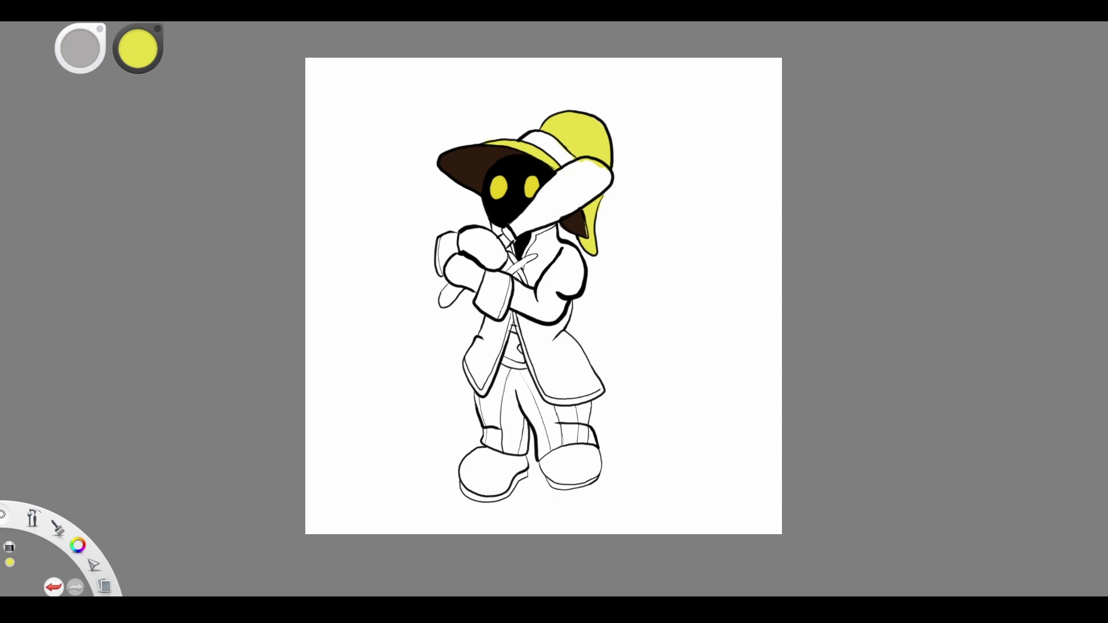
pyautogui.moveTo(504, 229); pyautogui.dragTo(512, 241)
pyautogui.moveTo(457, 288); pyautogui.dragTo(443, 303)
# Paint both gloved hands dark brown inside their outlines.
pyautogui.click(967, 139)
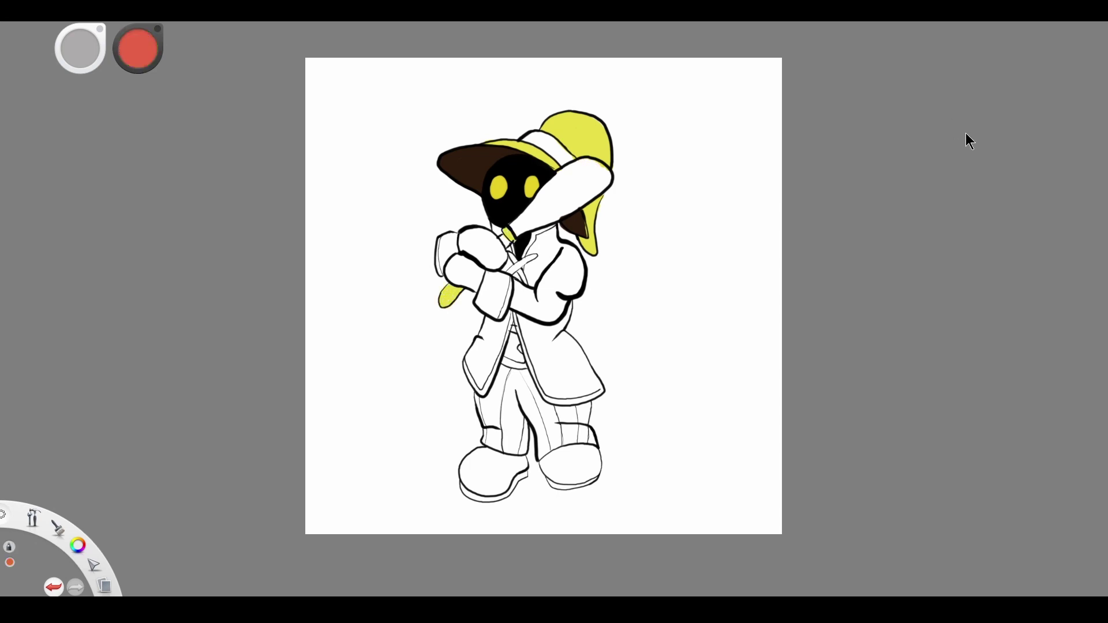
pyautogui.moveTo(465, 249)
pyautogui.mouseDown()
pyautogui.moveTo(476, 258)
pyautogui.moveTo(463, 232)
pyautogui.moveTo(505, 265)
pyautogui.moveTo(491, 246)
pyautogui.moveTo(498, 234)
pyautogui.mouseUp()
pyautogui.moveTo(459, 282)
pyautogui.mouseDown()
pyautogui.moveTo(477, 266)
pyautogui.moveTo(477, 287)
pyautogui.moveTo(457, 270)
pyautogui.moveTo(469, 265)
pyautogui.mouseUp()
pyautogui.keyDown('alt'); pyautogui.click(496, 225); pyautogui.keyUp('alt')
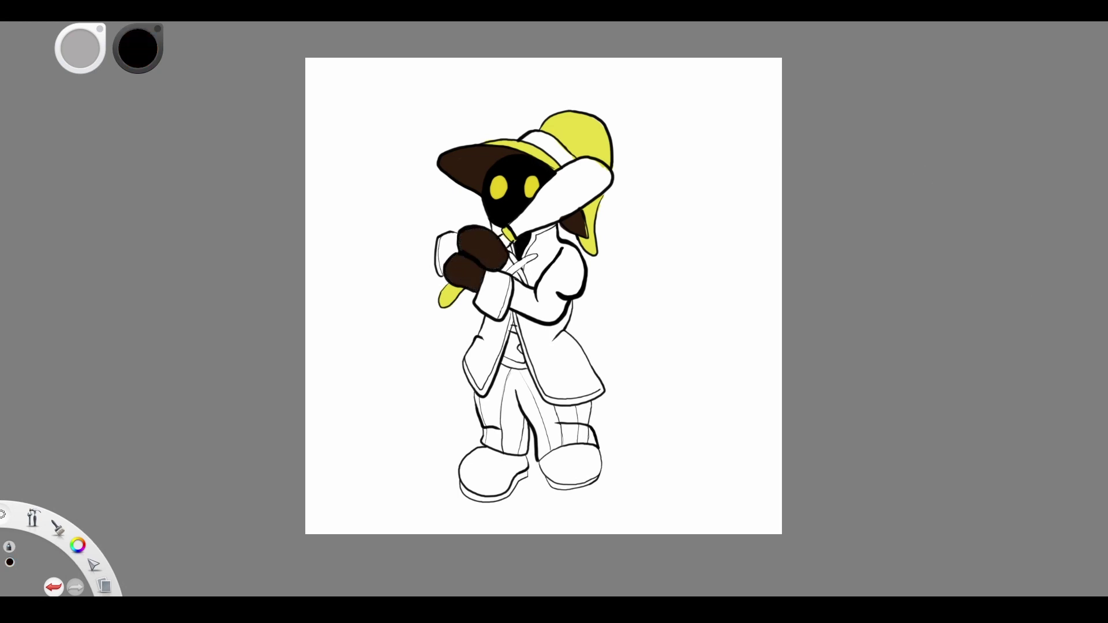
pyautogui.hotkey('ctrl', 'z')
pyautogui.hotkey('ctrl', 'y')
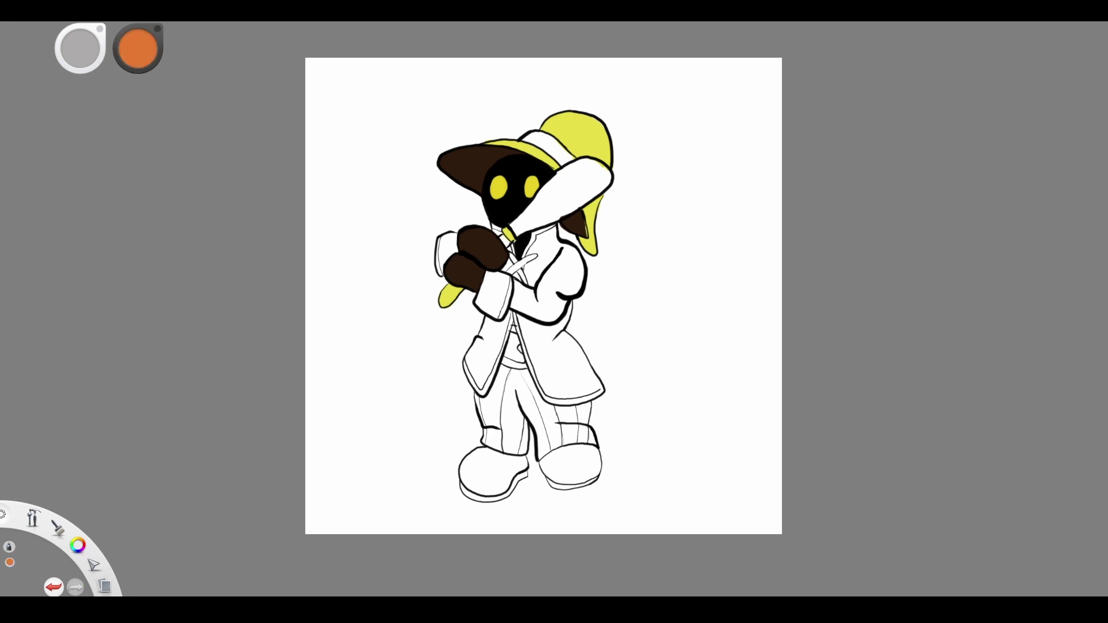
# Paint the whole coat light blue, including both tails, the near sleeve and the collar.
pyautogui.moveTo(522, 323)
pyautogui.mouseDown()
pyautogui.moveTo(541, 382)
pyautogui.moveTo(514, 282)
pyautogui.moveTo(563, 314)
pyautogui.moveTo(597, 393)
pyautogui.mouseUp()
pyautogui.moveTo(570, 338); pyautogui.dragTo(592, 364)
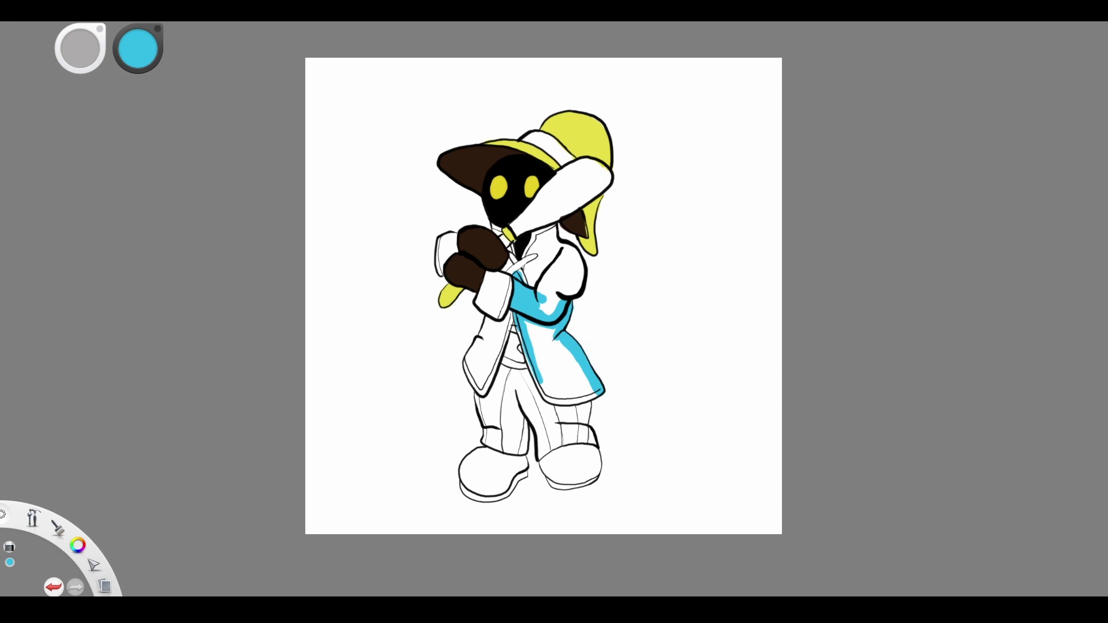
pyautogui.moveTo(542, 392)
pyautogui.mouseDown()
pyautogui.moveTo(524, 348)
pyautogui.moveTo(551, 397)
pyautogui.moveTo(595, 394)
pyautogui.mouseUp()
pyautogui.moveTo(528, 326)
pyautogui.mouseDown()
pyautogui.moveTo(557, 392)
pyautogui.moveTo(583, 346)
pyautogui.moveTo(591, 389)
pyautogui.mouseUp()
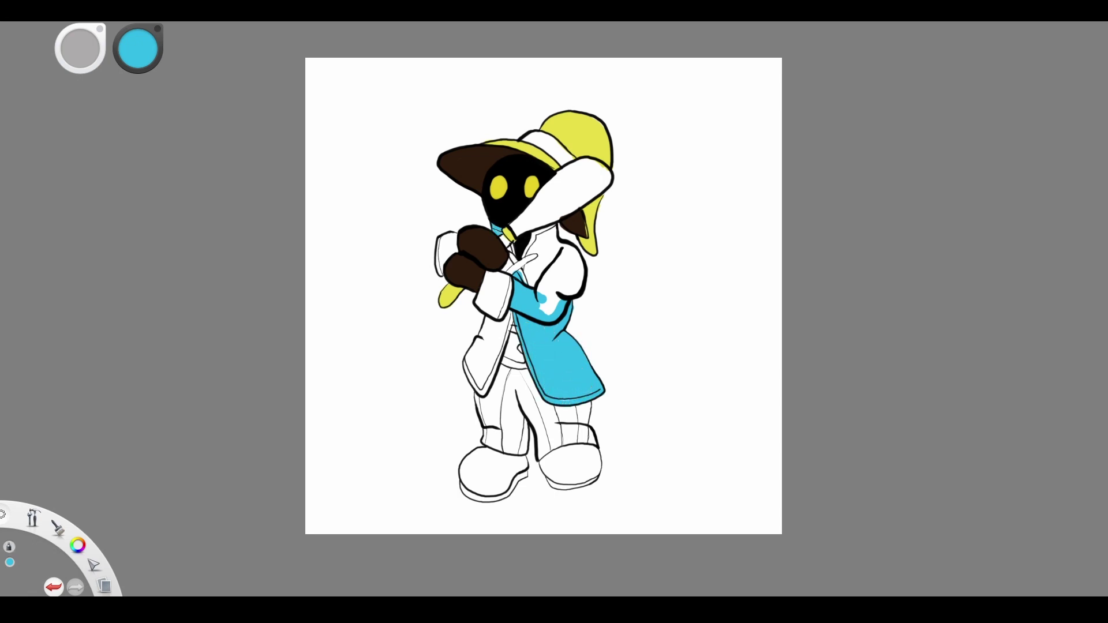
pyautogui.moveTo(526, 280)
pyautogui.mouseDown()
pyautogui.moveTo(528, 265)
pyautogui.moveTo(554, 254)
pyautogui.moveTo(525, 254)
pyautogui.moveTo(540, 231)
pyautogui.moveTo(576, 253)
pyautogui.moveTo(577, 291)
pyautogui.moveTo(551, 312)
pyautogui.moveTo(555, 264)
pyautogui.moveTo(539, 246)
pyautogui.moveTo(571, 268)
pyautogui.moveTo(557, 285)
pyautogui.mouseUp()
pyautogui.moveTo(488, 323)
pyautogui.mouseDown()
pyautogui.moveTo(508, 314)
pyautogui.moveTo(485, 387)
pyautogui.moveTo(466, 357)
pyautogui.moveTo(485, 323)
pyautogui.moveTo(484, 385)
pyautogui.mouseUp()
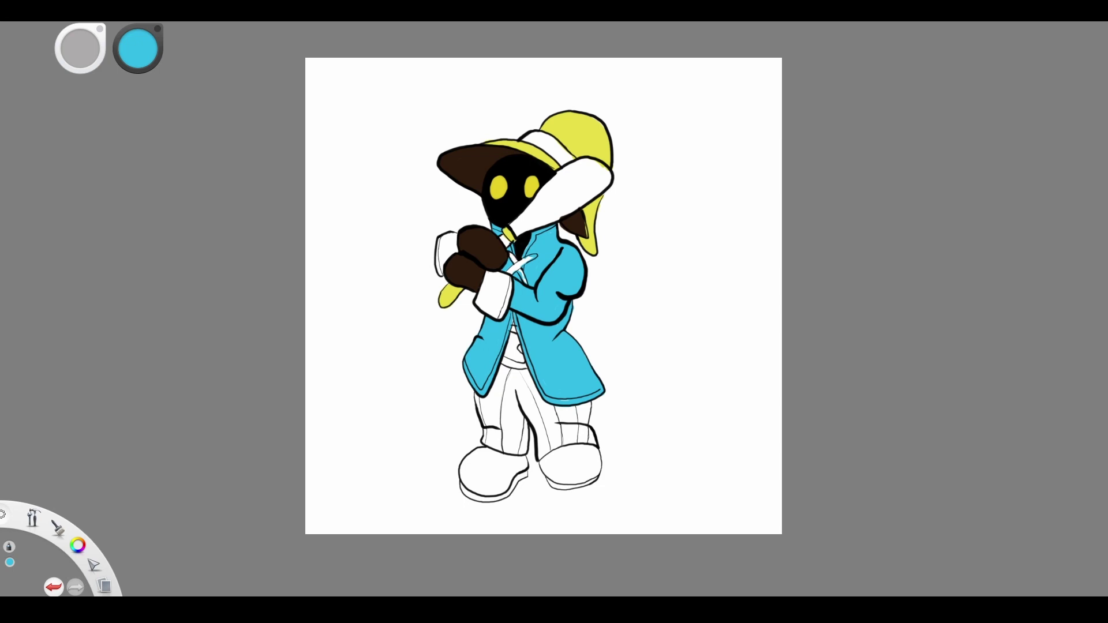
# Sample the gloves' dark brown, paint the crossed ties and waist area with it, and pick up the coat's blue again.
pyautogui.keyDown('alt'); pyautogui.click(485, 260); pyautogui.keyUp('alt')
pyautogui.moveTo(510, 271); pyautogui.dragTo(532, 256)
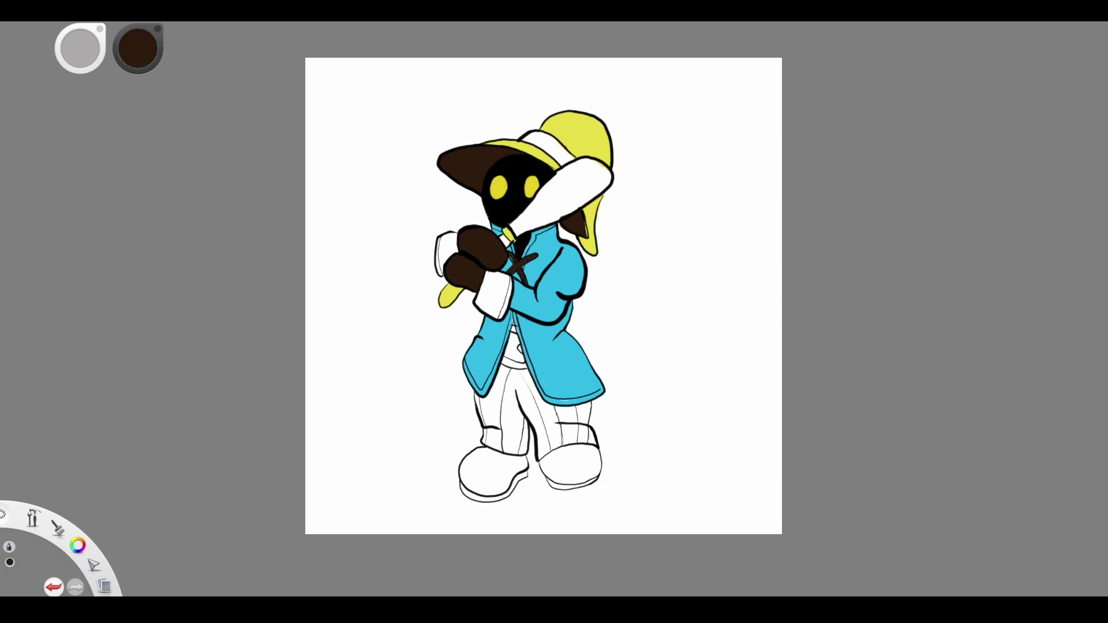
pyautogui.moveTo(515, 362); pyautogui.dragTo(513, 346)
pyautogui.keyDown('alt'); pyautogui.click(542, 352); pyautogui.keyUp('alt')
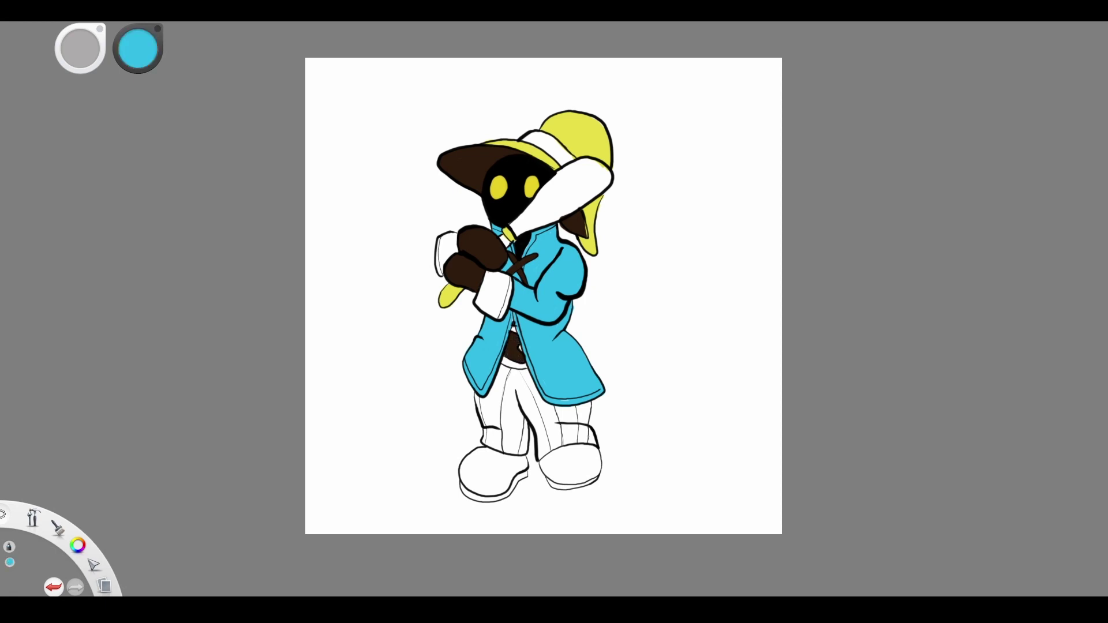
# Paint the trousers' waistband pale blue and the uppers of both shoes in the gloves' dark brown.
pyautogui.click(927, 122)
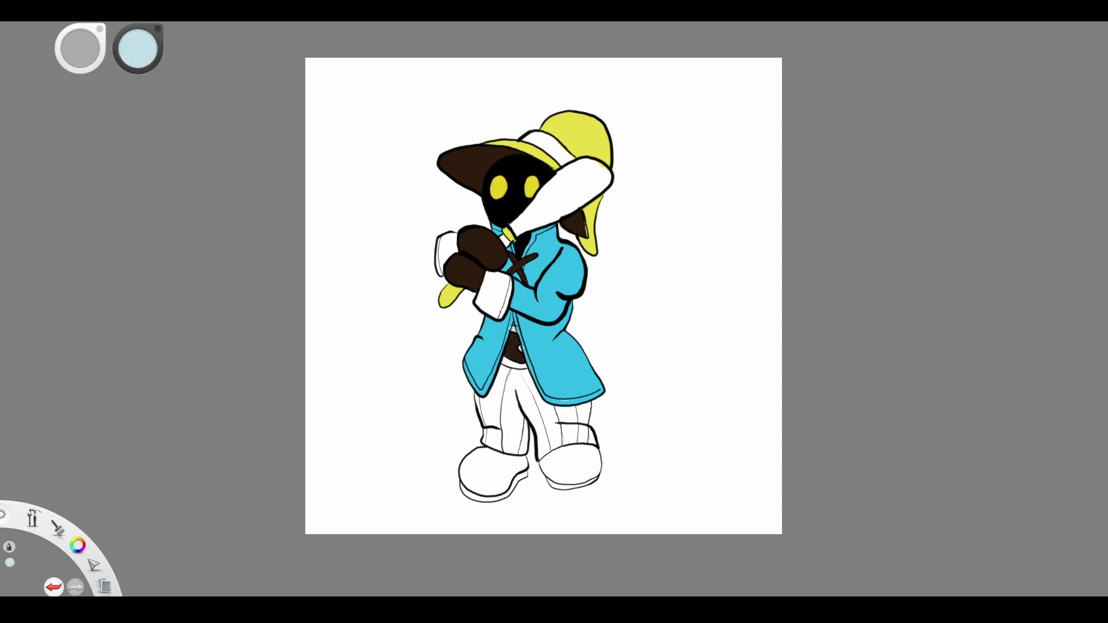
pyautogui.moveTo(506, 364); pyautogui.dragTo(525, 366)
pyautogui.keyDown('alt'); pyautogui.click(513, 345); pyautogui.keyUp('alt')
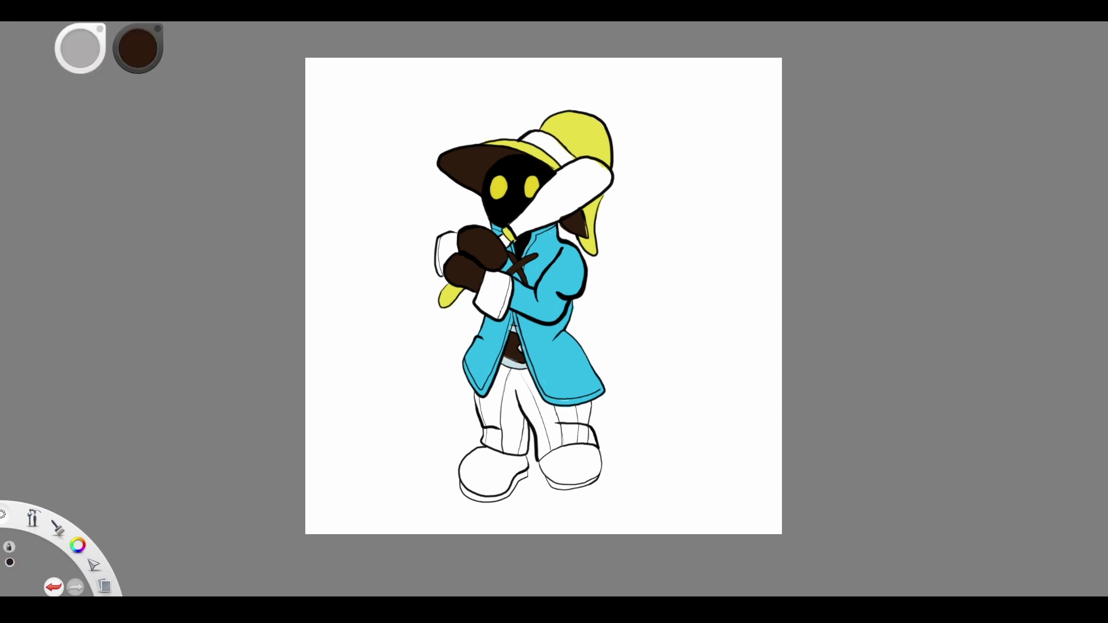
pyautogui.moveTo(498, 487)
pyautogui.mouseDown()
pyautogui.moveTo(485, 491)
pyautogui.moveTo(506, 492)
pyautogui.moveTo(498, 453)
pyautogui.moveTo(464, 479)
pyautogui.moveTo(497, 483)
pyautogui.moveTo(489, 457)
pyautogui.moveTo(559, 482)
pyautogui.moveTo(597, 464)
pyautogui.moveTo(545, 450)
pyautogui.moveTo(580, 470)
pyautogui.moveTo(554, 461)
pyautogui.moveTo(595, 453)
pyautogui.mouseUp()
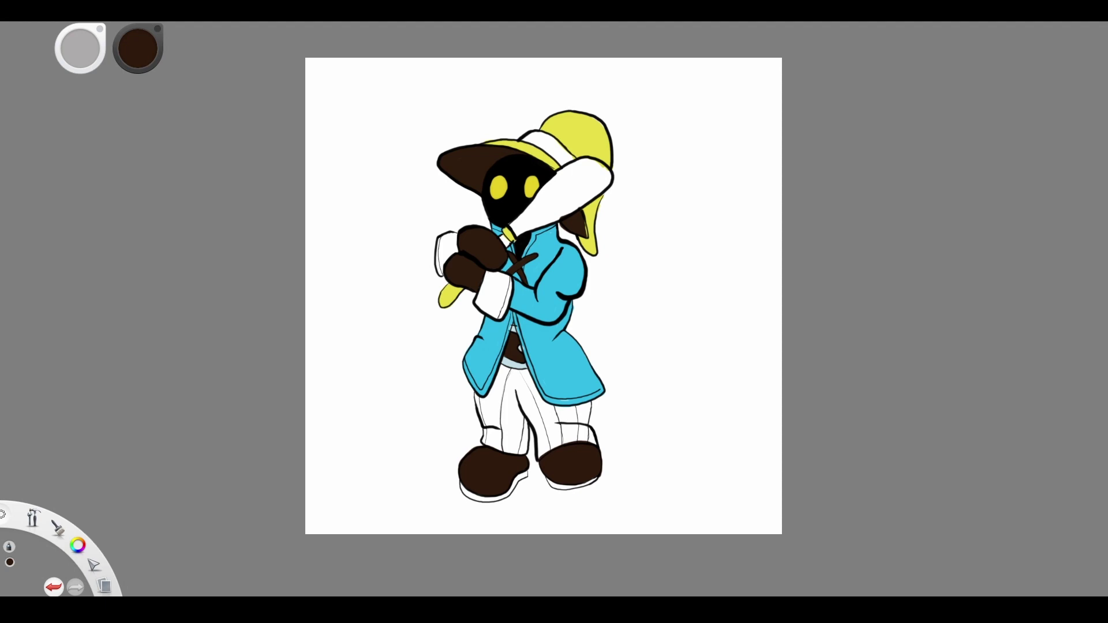
# Paint the edge trim of both cuffs and the hat band red, and touch up the hat's rear underside in dark brown.
pyautogui.click(935, 153)
pyautogui.moveTo(499, 317); pyautogui.dragTo(509, 280)
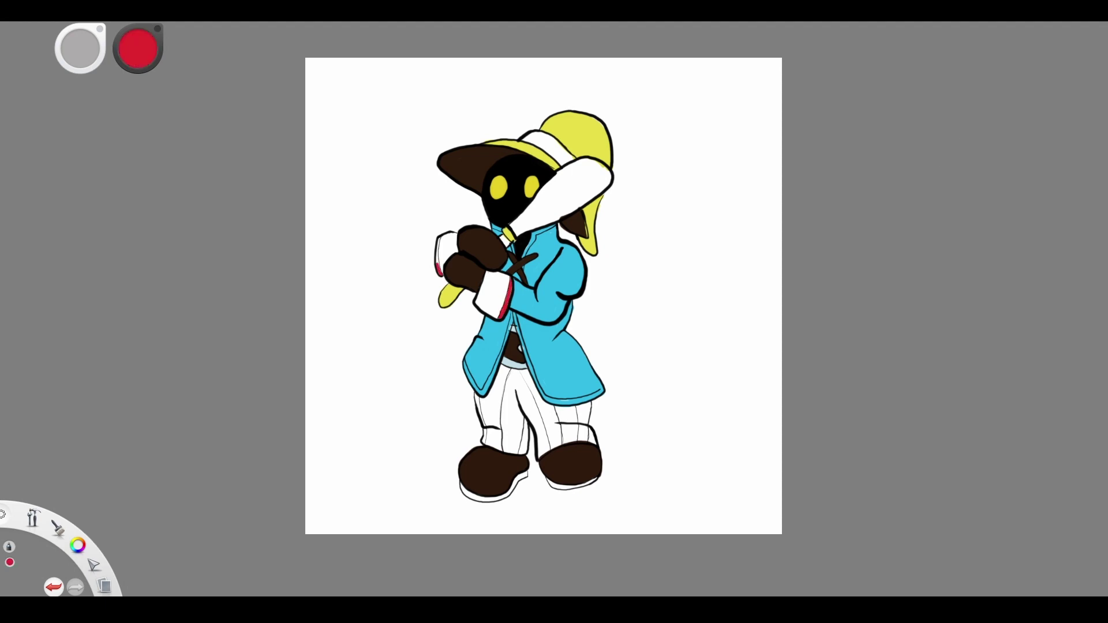
pyautogui.moveTo(438, 271); pyautogui.dragTo(441, 239)
pyautogui.moveTo(559, 164)
pyautogui.mouseDown()
pyautogui.moveTo(528, 141)
pyautogui.moveTo(568, 159)
pyautogui.mouseUp()
pyautogui.keyDown('alt'); pyautogui.click(577, 228); pyautogui.keyUp('alt')
pyautogui.moveTo(585, 221); pyautogui.dragTo(587, 237)
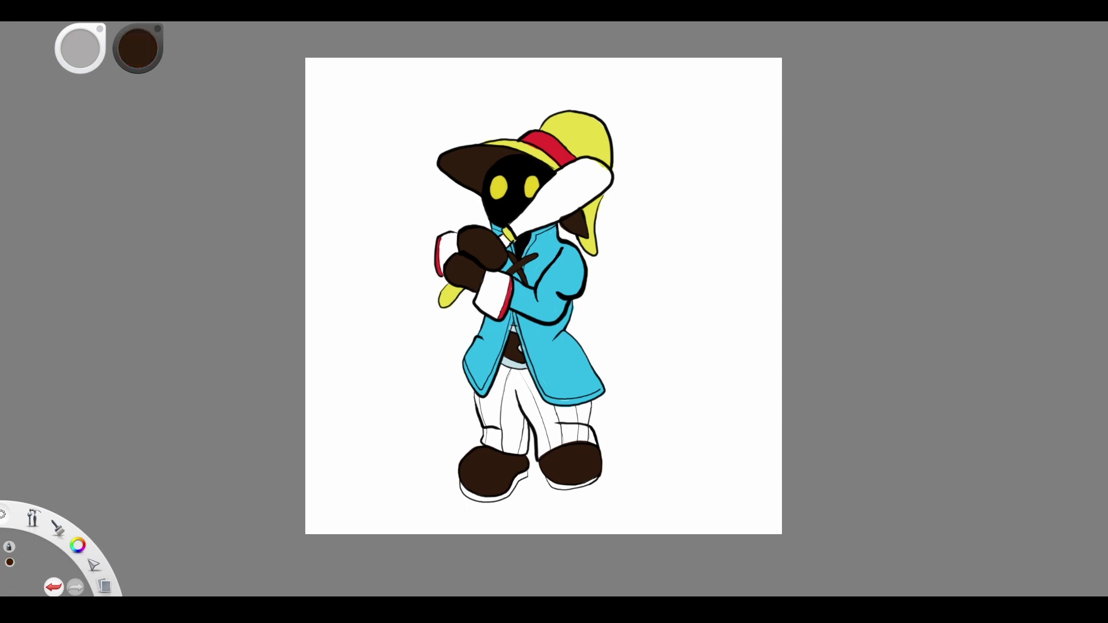
# Paint the staff's wide upper end and the short section below its yellow collar dark blue.
pyautogui.click(924, 185)
pyautogui.hotkey('ctrl', 'z')
pyautogui.click(941, 150)
pyautogui.moveTo(502, 238)
pyautogui.mouseDown()
pyautogui.moveTo(555, 180)
pyautogui.moveTo(600, 160)
pyautogui.moveTo(557, 220)
pyautogui.moveTo(513, 236)
pyautogui.moveTo(600, 173)
pyautogui.moveTo(553, 210)
pyautogui.moveTo(587, 236)
pyautogui.mouseUp()
pyautogui.keyDown('alt'); pyautogui.click(574, 225); pyautogui.keyUp('alt')
pyautogui.hotkey('ctrl', 'z')
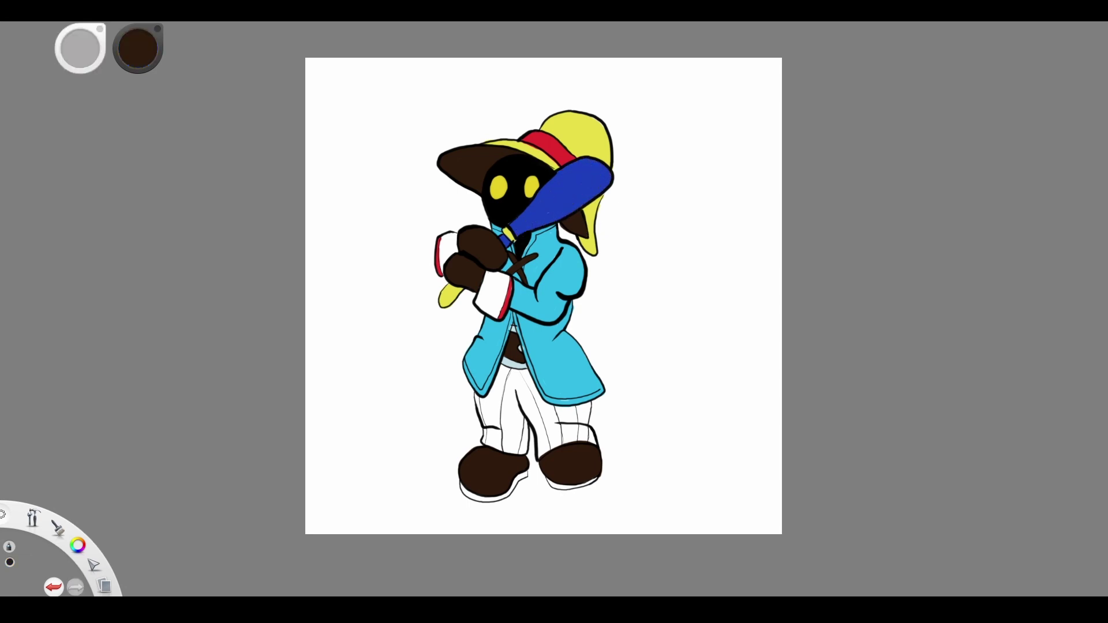
# Paint alternating trouser stripes mint green on both legs and erase the stray paint beside the inner stripe.
pyautogui.click(933, 125)
pyautogui.click(928, 144)
pyautogui.moveTo(488, 436); pyautogui.dragTo(507, 366)
pyautogui.click(876, 146)
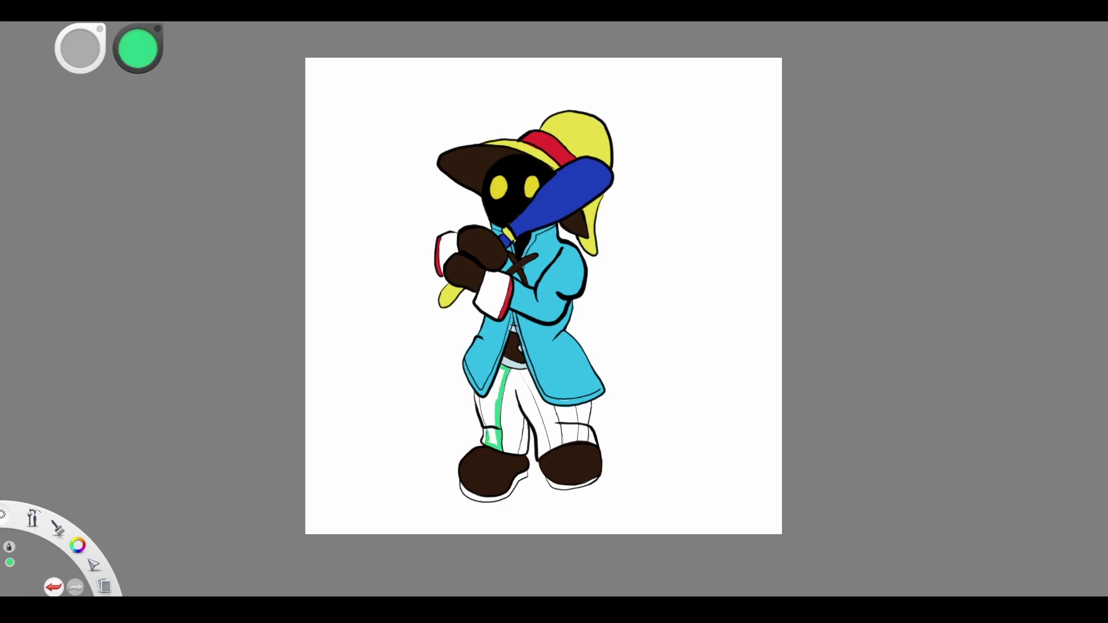
pyautogui.moveTo(491, 445); pyautogui.dragTo(499, 367)
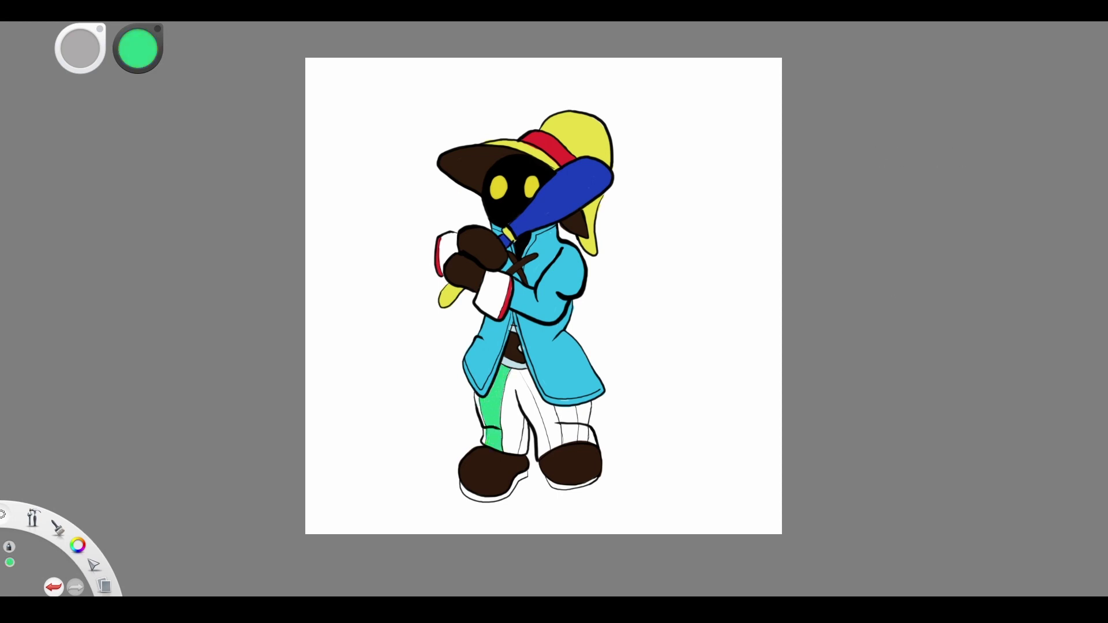
pyautogui.moveTo(521, 452)
pyautogui.mouseDown()
pyautogui.moveTo(525, 420)
pyautogui.moveTo(524, 452)
pyautogui.mouseUp()
pyautogui.moveTo(520, 431); pyautogui.dragTo(518, 451)
pyautogui.moveTo(522, 374)
pyautogui.mouseDown()
pyautogui.moveTo(557, 446)
pyautogui.moveTo(555, 408)
pyautogui.moveTo(529, 375)
pyautogui.mouseUp()
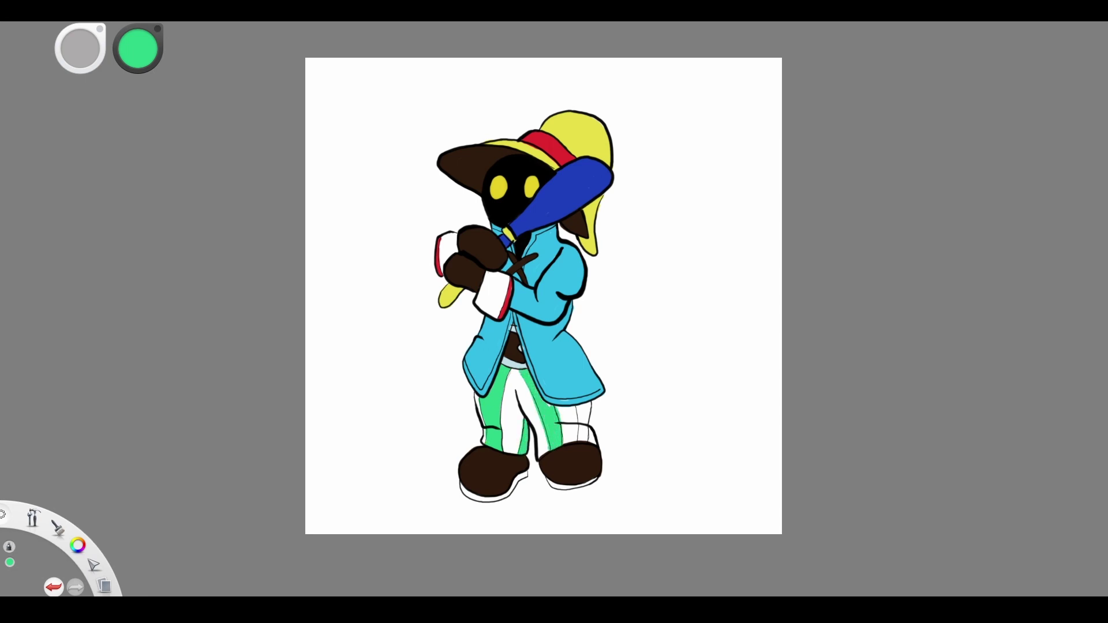
pyautogui.press('e')
pyautogui.moveTo(547, 449); pyautogui.dragTo(547, 430)
pyautogui.press('d')
pyautogui.press('b')
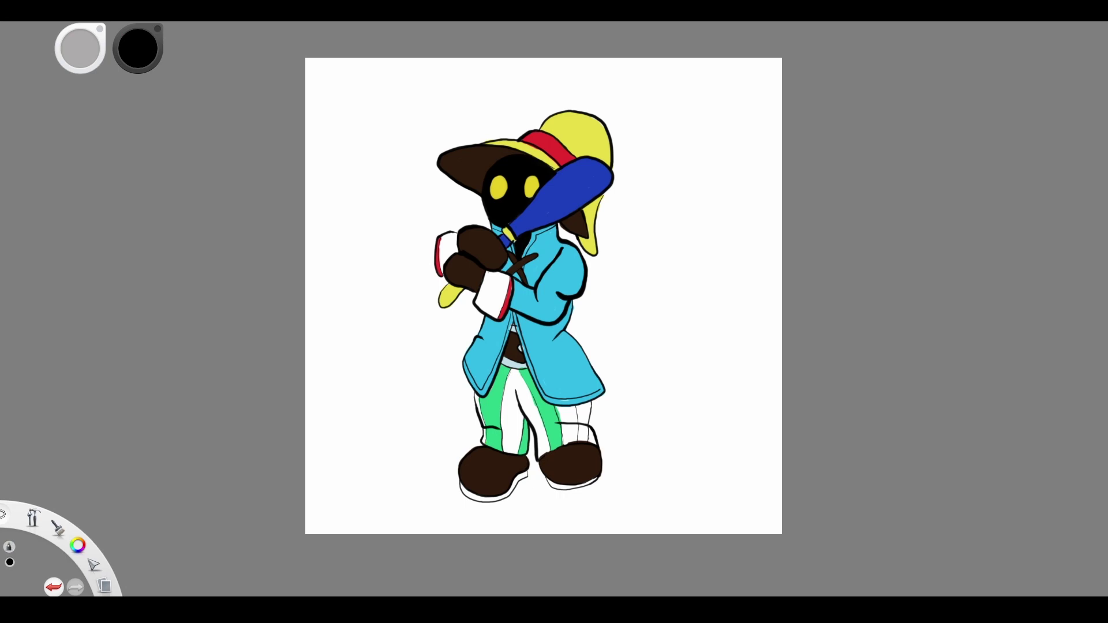
# Paint the outermost trouser stripe in the sampled mint green and the soles of both shoes orange-brown.
pyautogui.press('i')
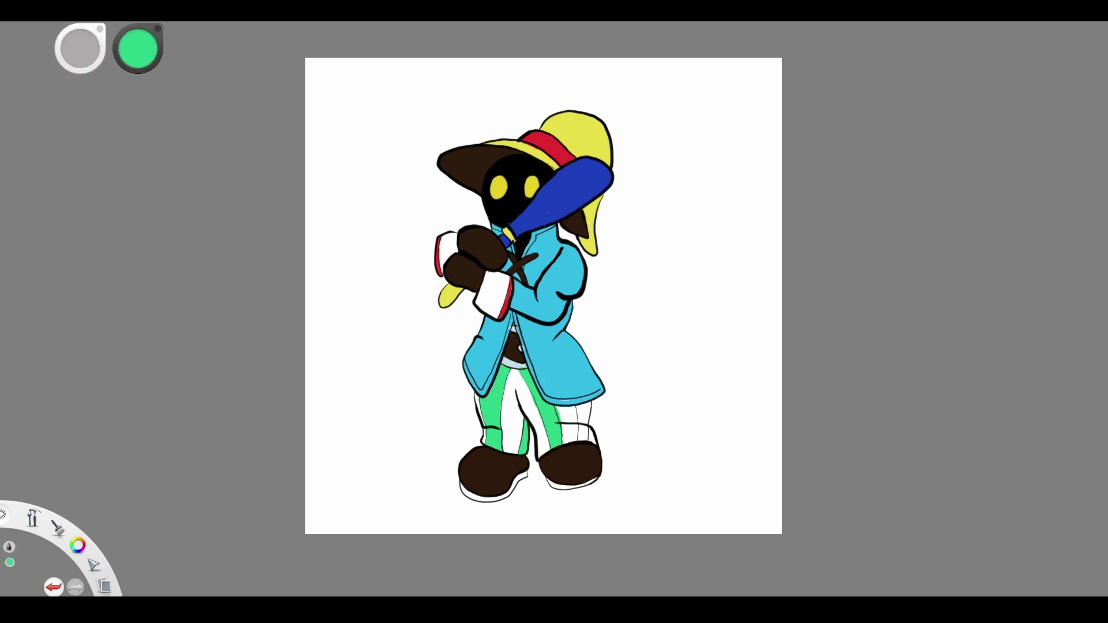
pyautogui.moveTo(580, 432)
pyautogui.mouseDown()
pyautogui.moveTo(589, 404)
pyautogui.moveTo(585, 436)
pyautogui.moveTo(557, 409)
pyautogui.mouseUp()
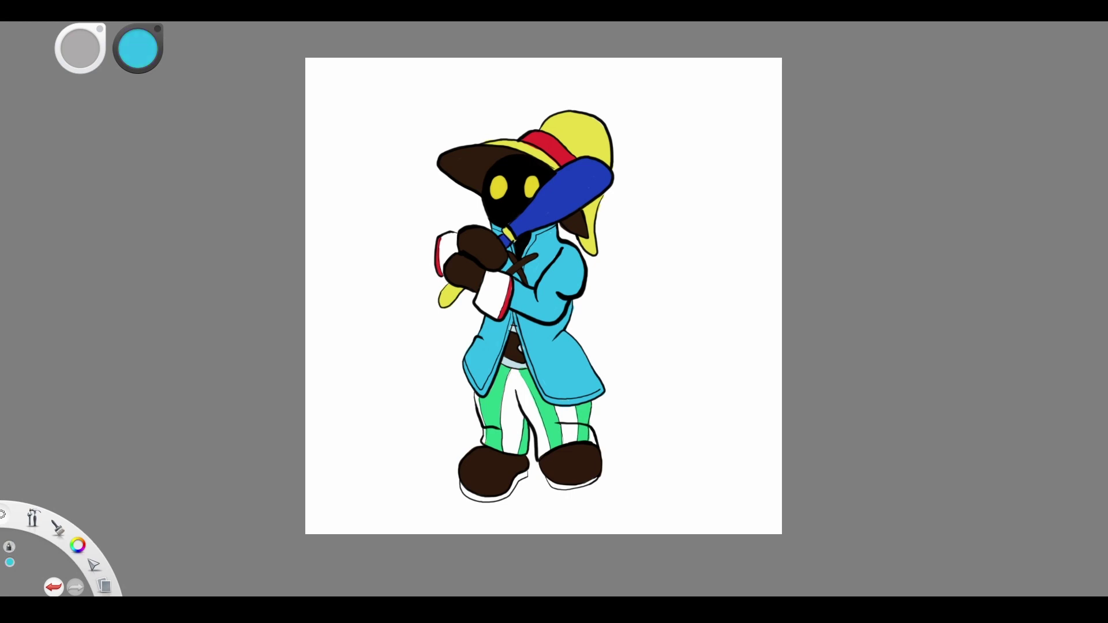
pyautogui.moveTo(461, 485)
pyautogui.mouseDown()
pyautogui.moveTo(479, 500)
pyautogui.moveTo(517, 482)
pyautogui.moveTo(596, 479)
pyautogui.mouseUp()
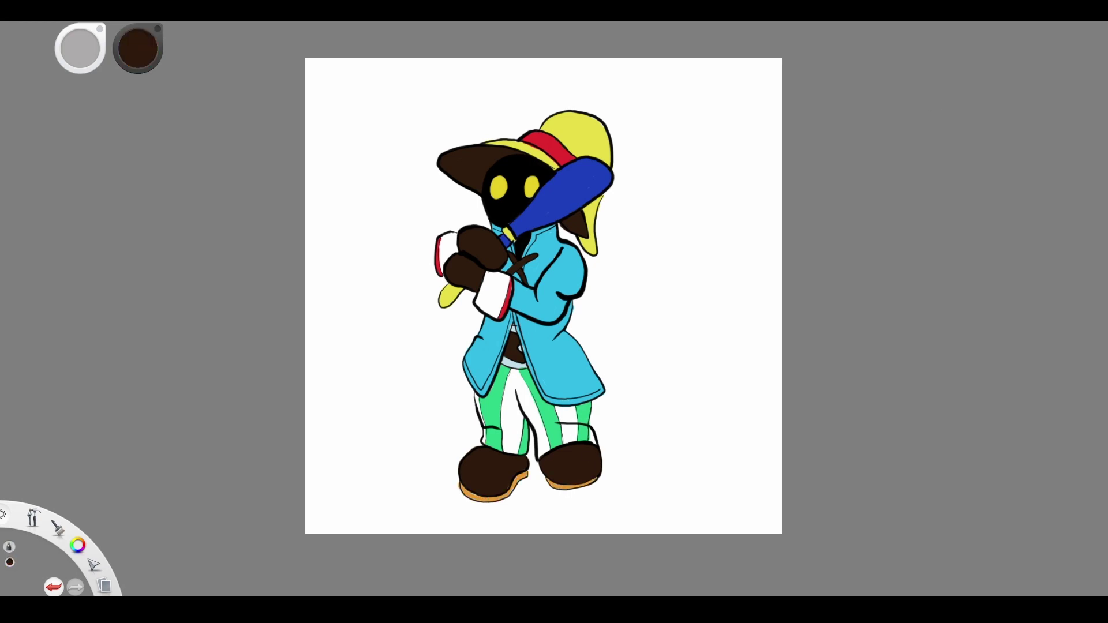